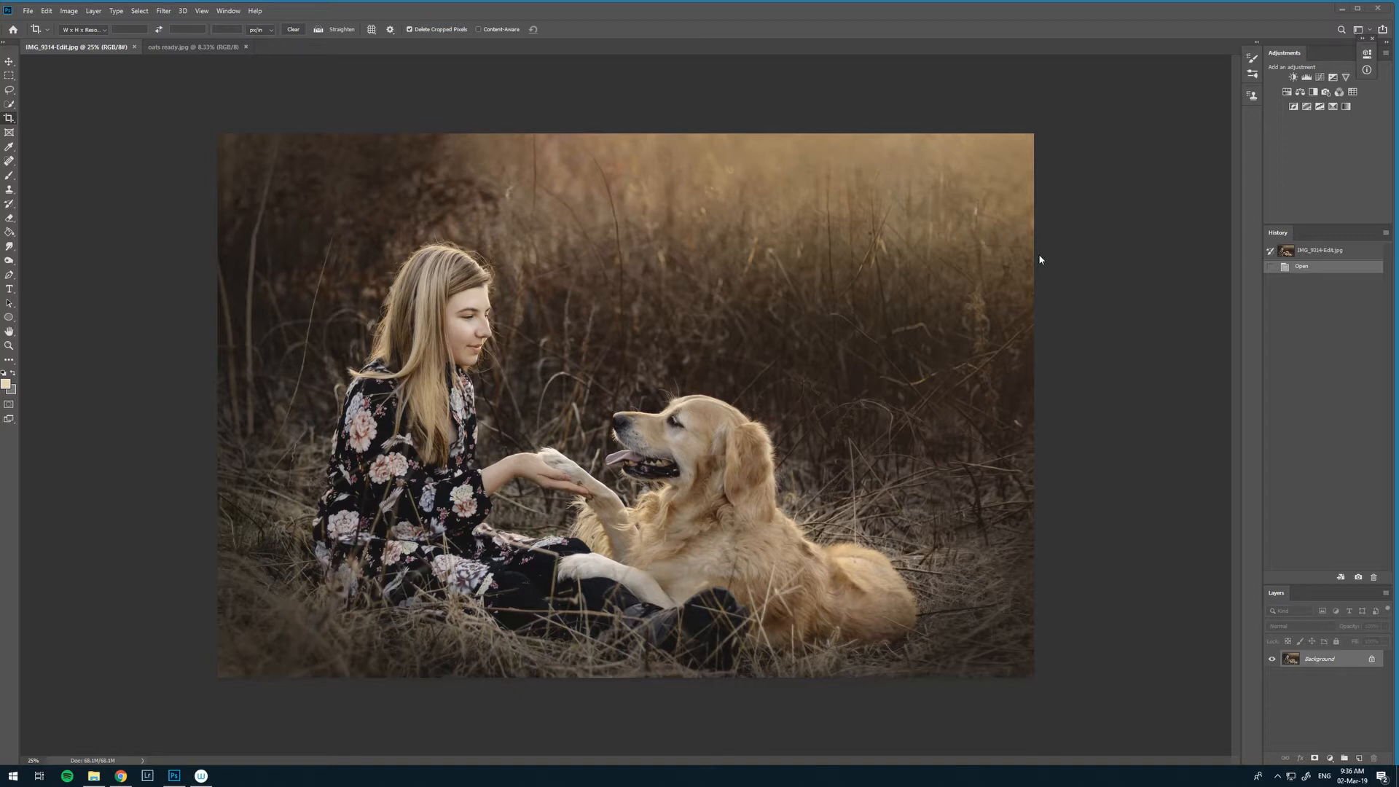
- Rotate the canvas of the painted texture oats ready.jpg 90° clockwise to landscape orientation
left_click(186, 50)
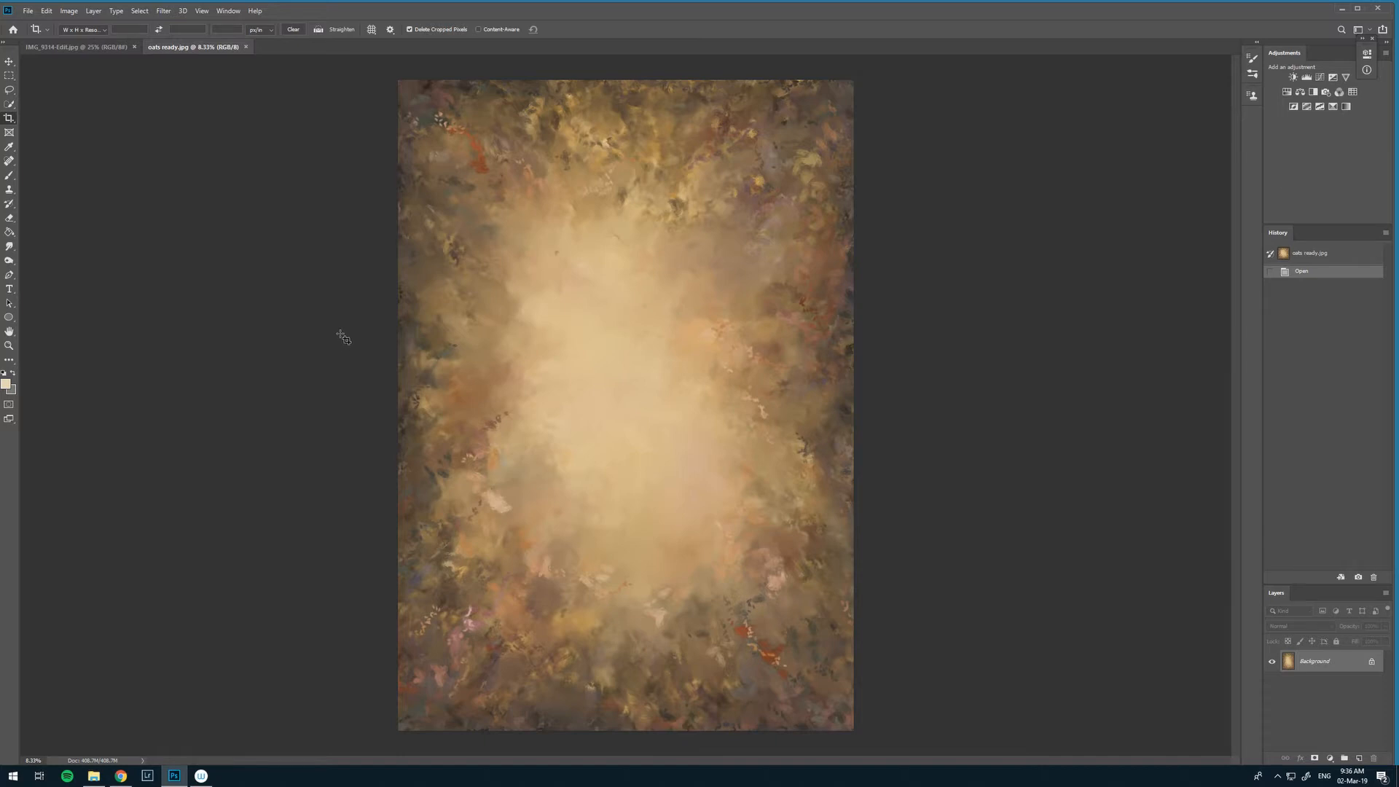
left_click(59, 48)
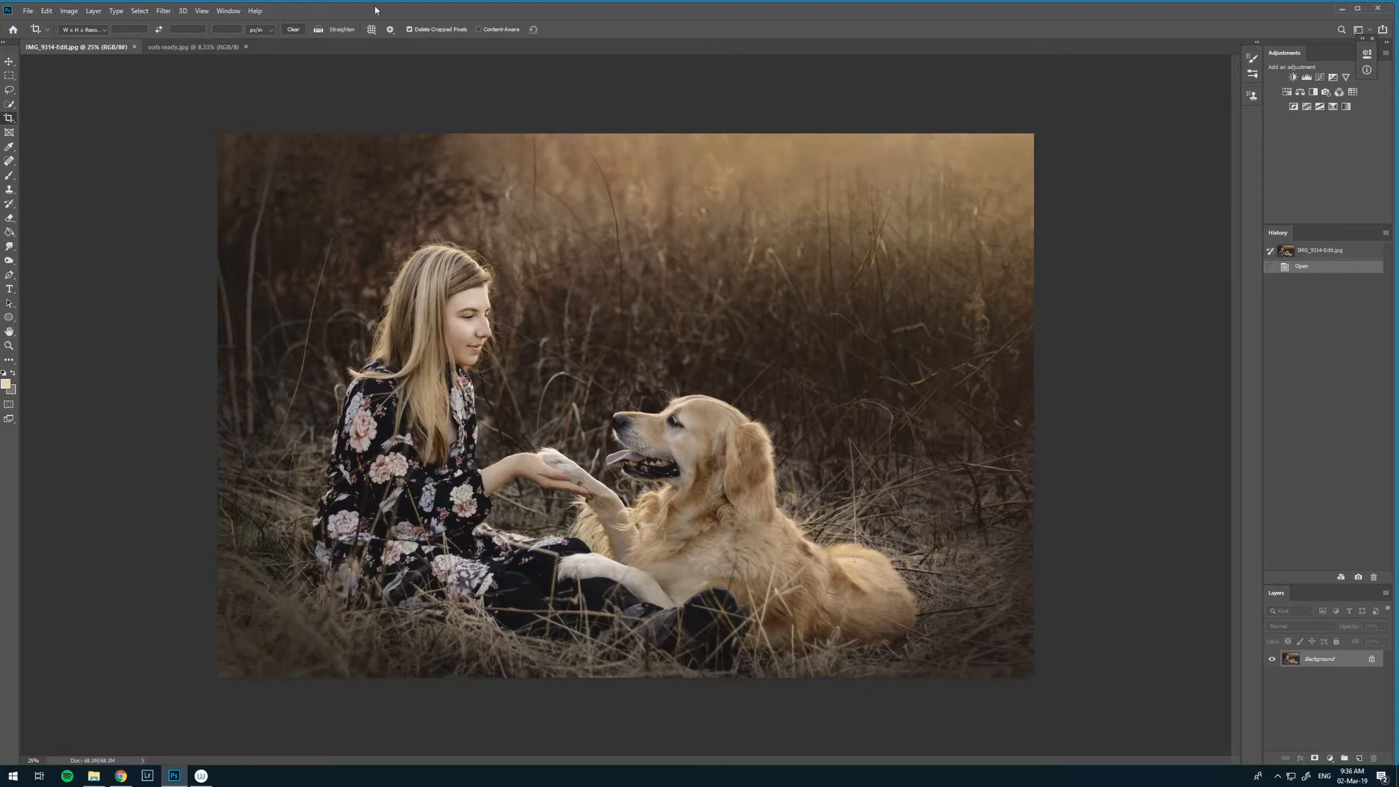
left_click(188, 47)
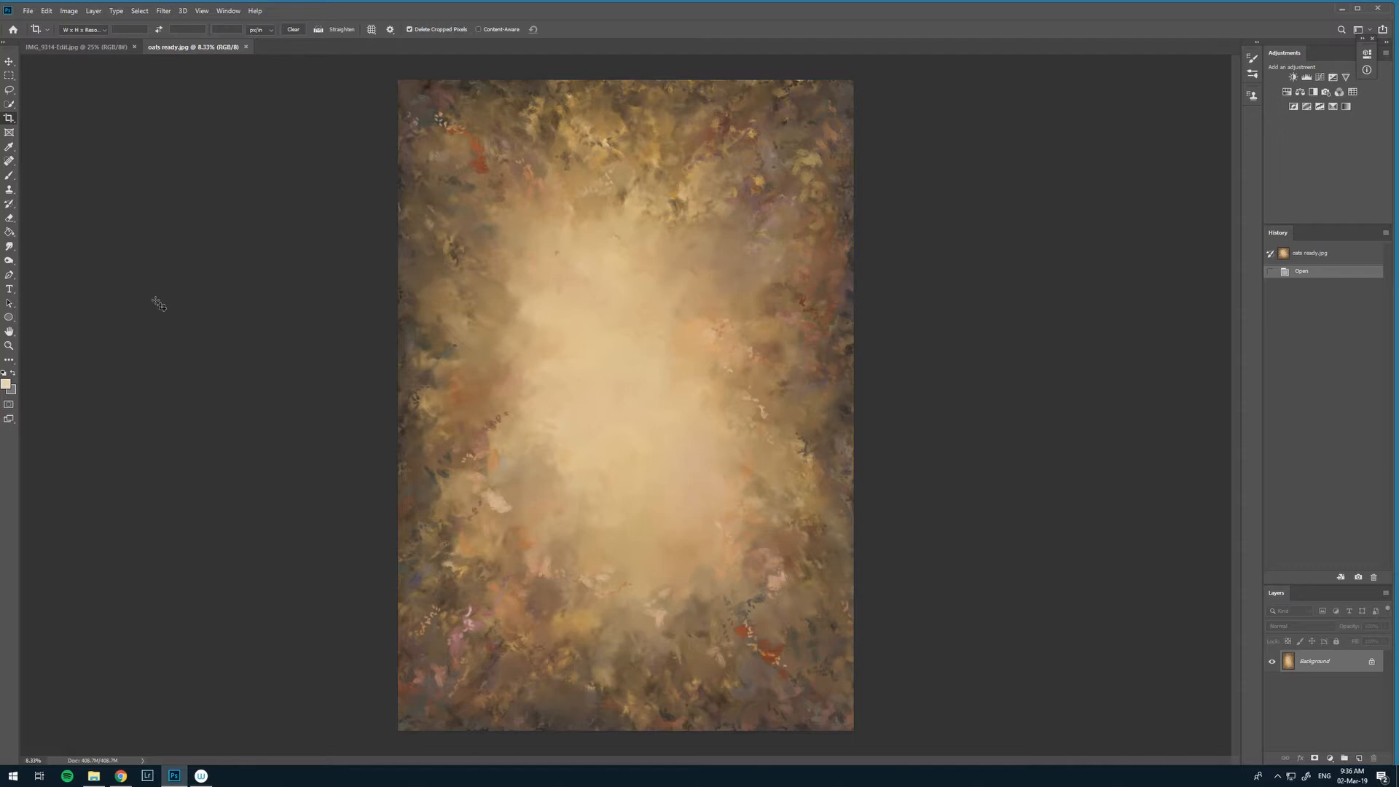
left_click(70, 12)
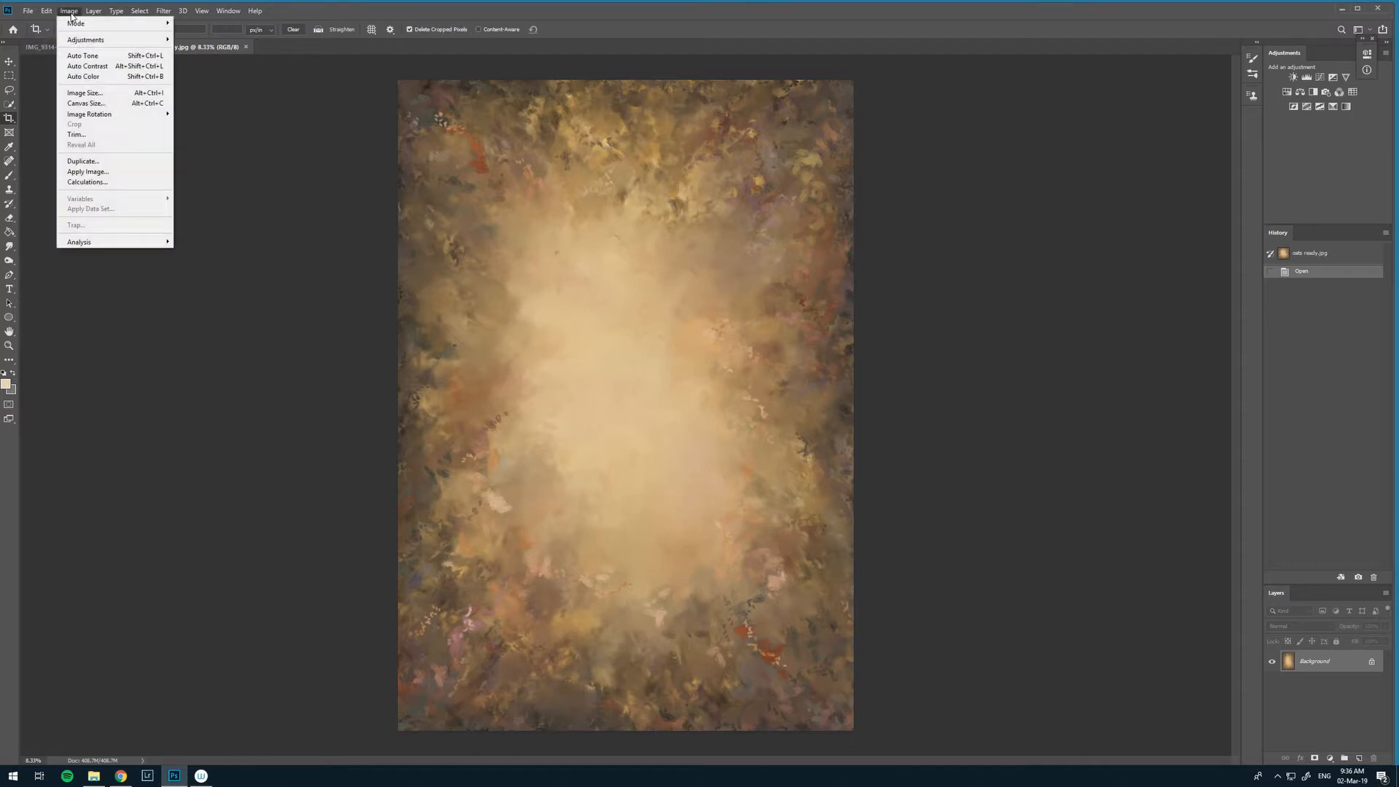
mouse_move(95, 116)
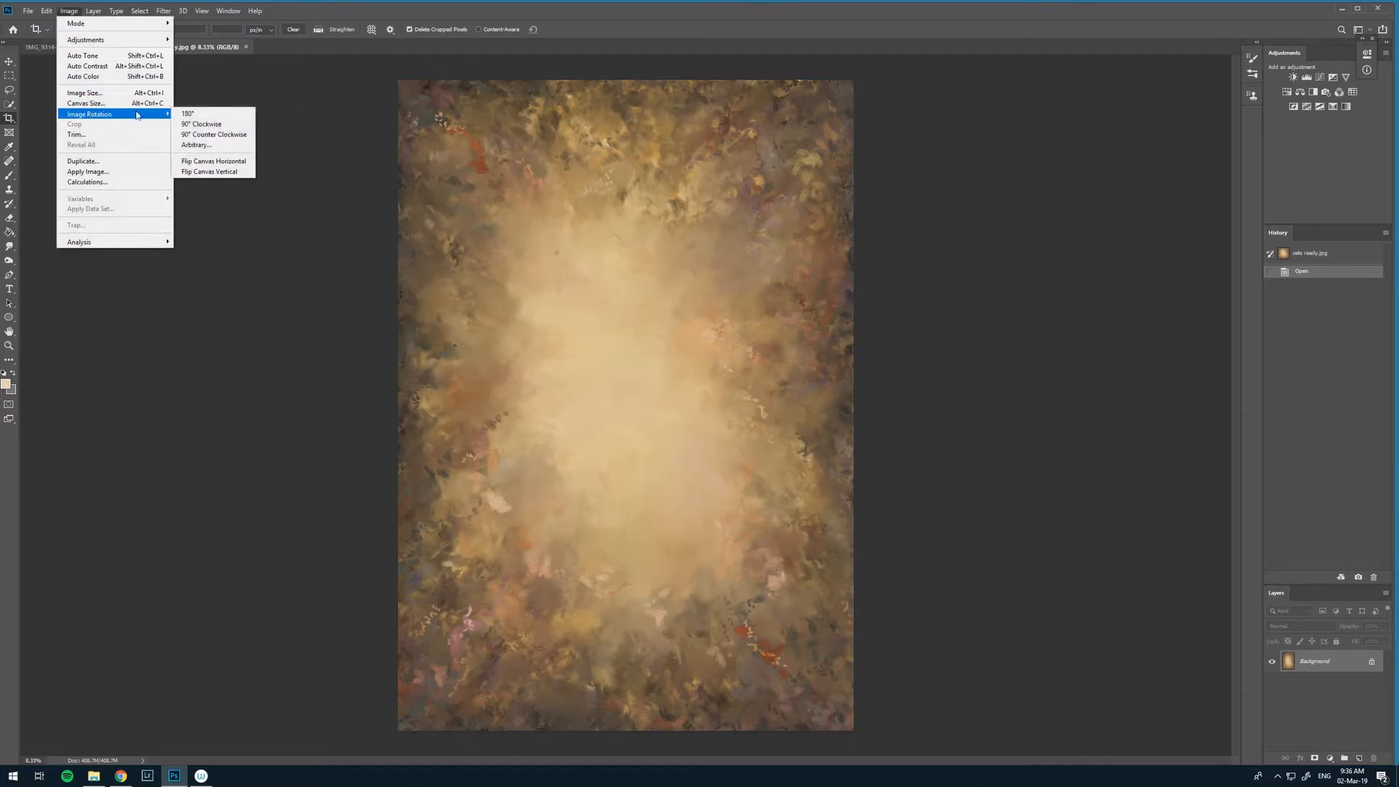
left_click(224, 126)
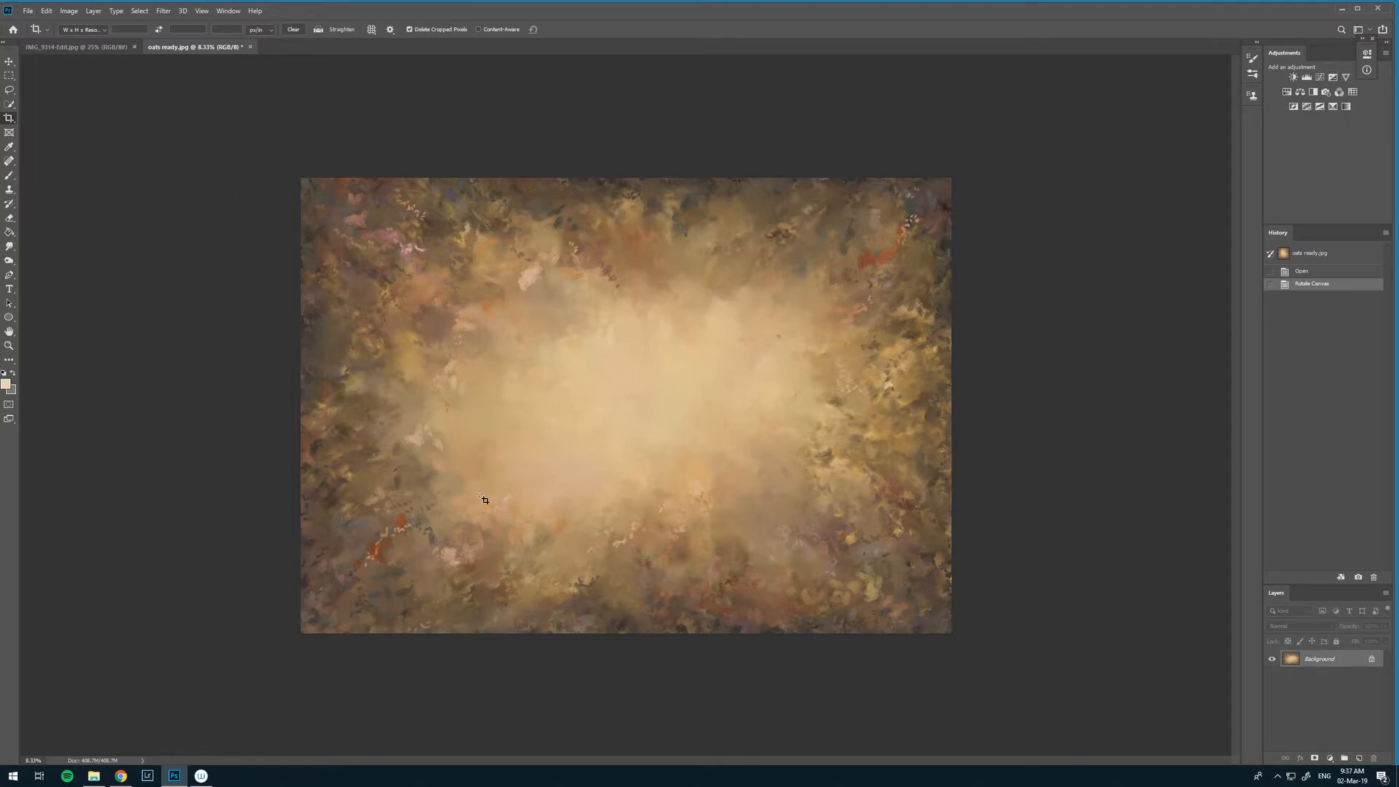
- Examine the brushwork detail of the rotated texture up close, from its edges and corners to its bright centre
left_click(9, 61)
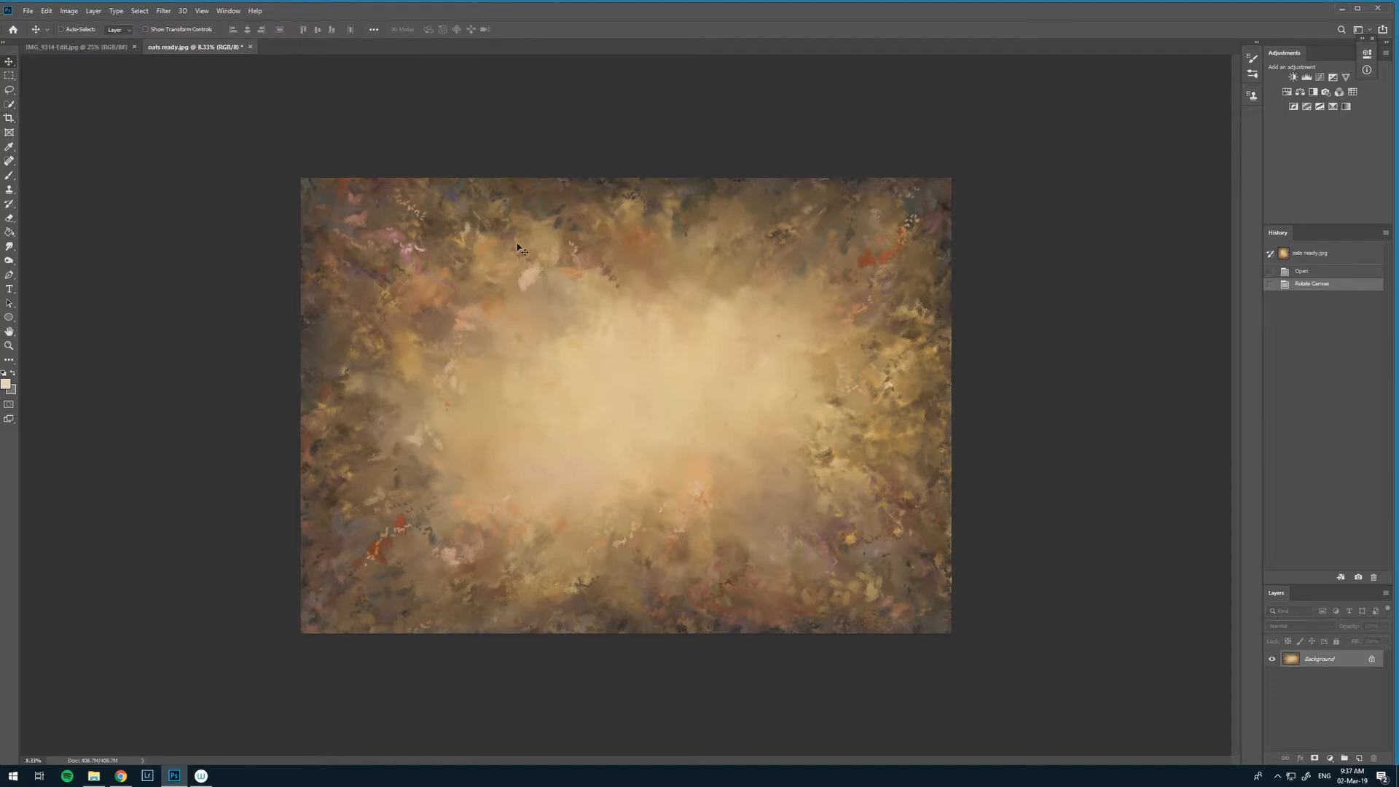
left_click(10, 345)
left_click(434, 238)
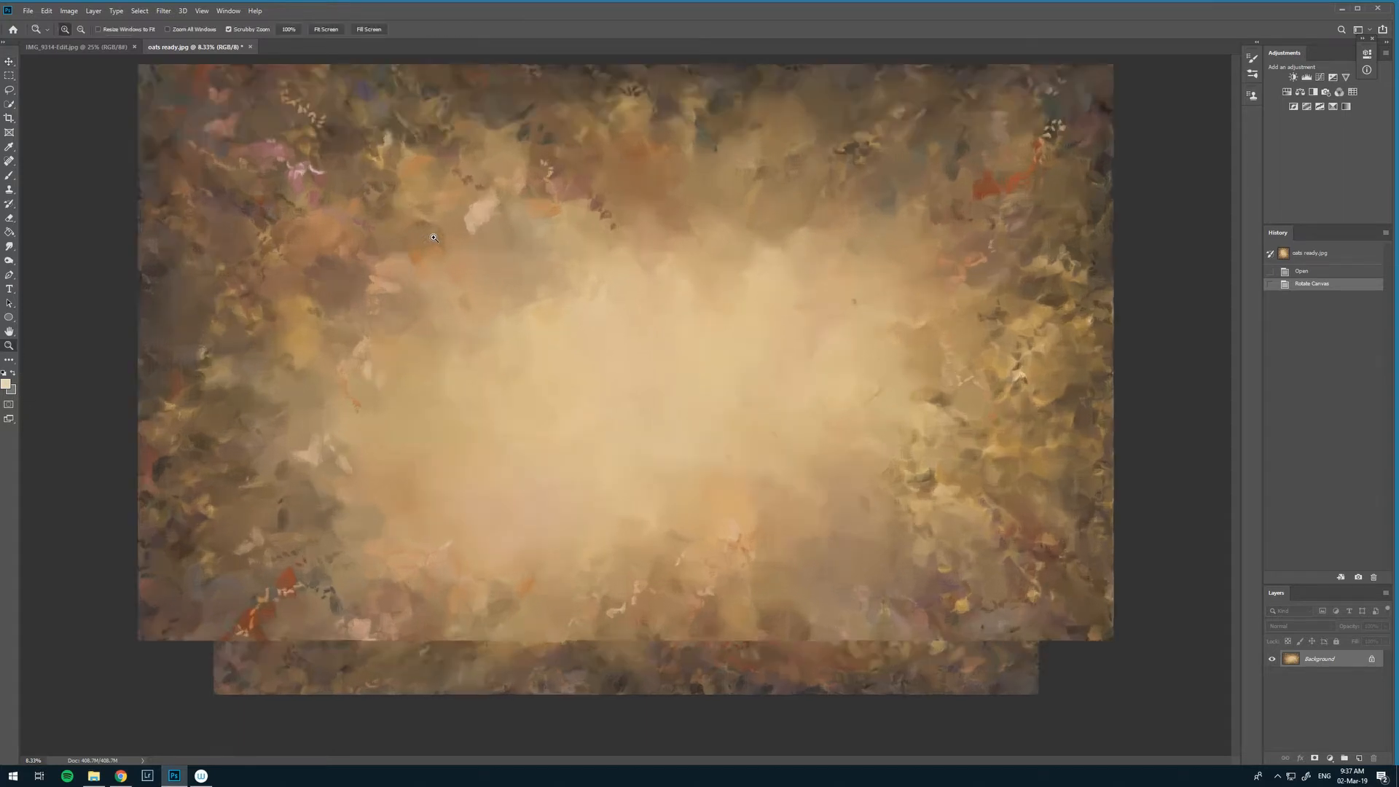
left_click(433, 237)
left_click(434, 237)
mouse_move(265, 287)
left_mouse_down()
mouse_move(781, 661)
mouse_move(415, 276)
mouse_move(239, 172)
left_mouse_up()
mouse_move(1134, 616)
left_mouse_down()
mouse_move(817, 441)
mouse_move(457, 274)
left_mouse_up()
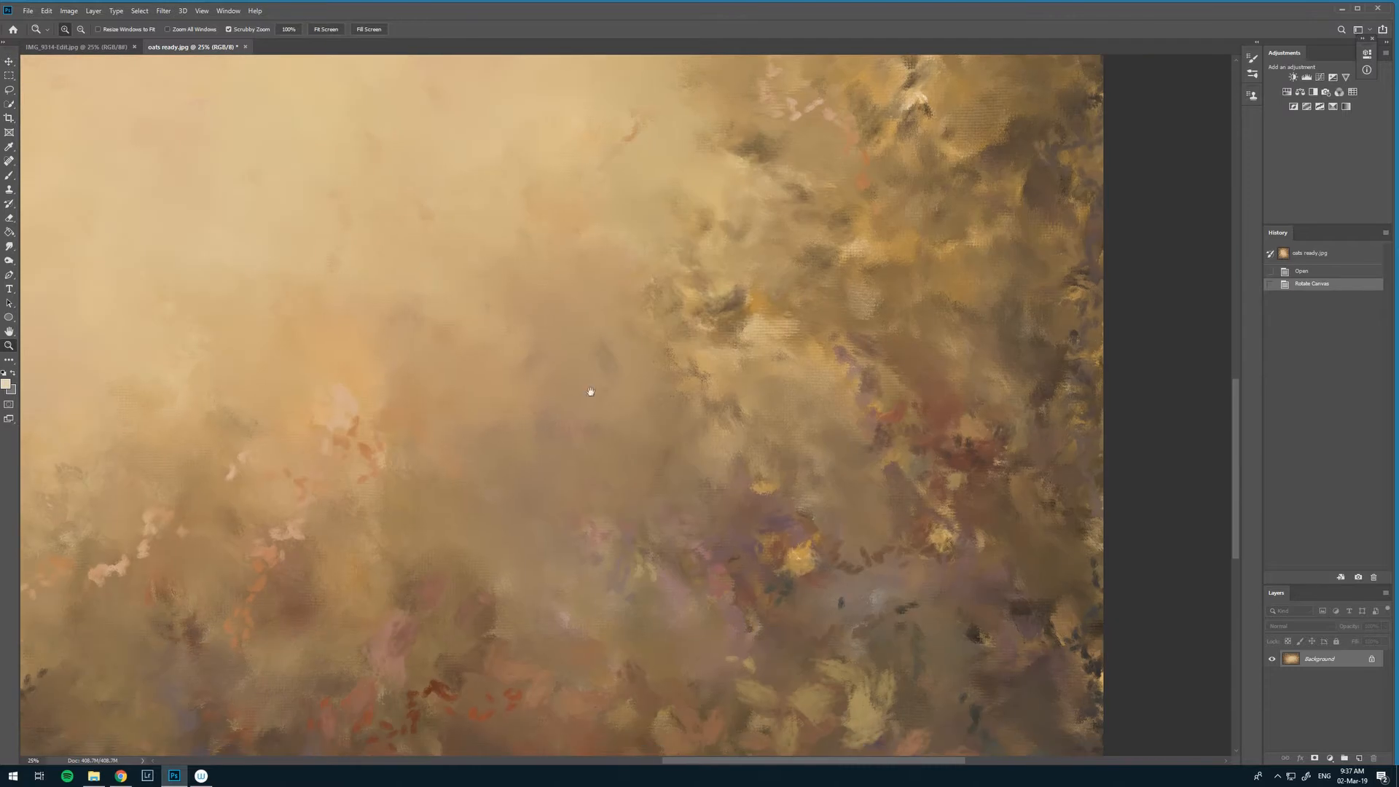
left_click(590, 392)
left_click_drag(561, 506, 597, 277)
left_click(791, 508)
left_click_drag(896, 569, 529, 267)
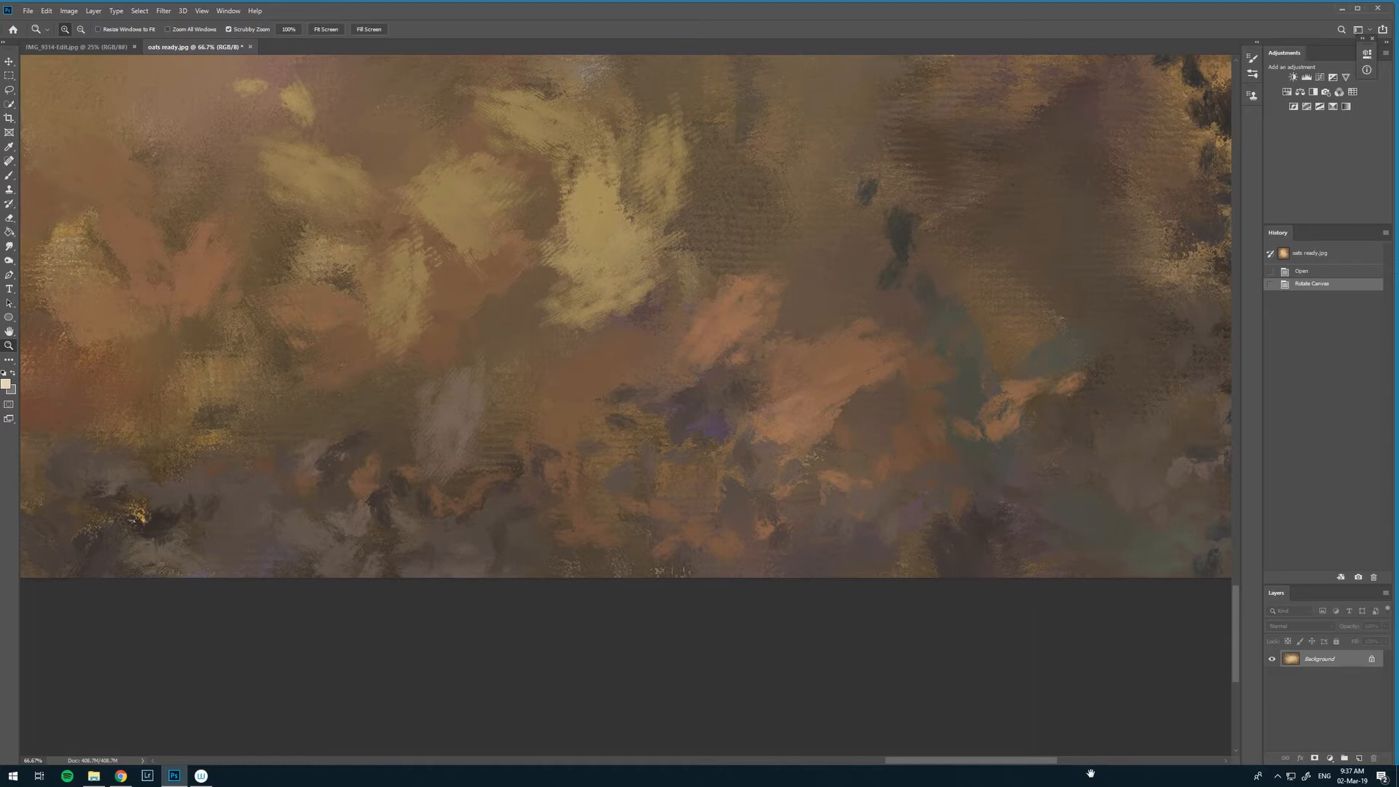
left_click_drag(405, 263, 983, 659)
left_click_drag(358, 318, 1129, 718)
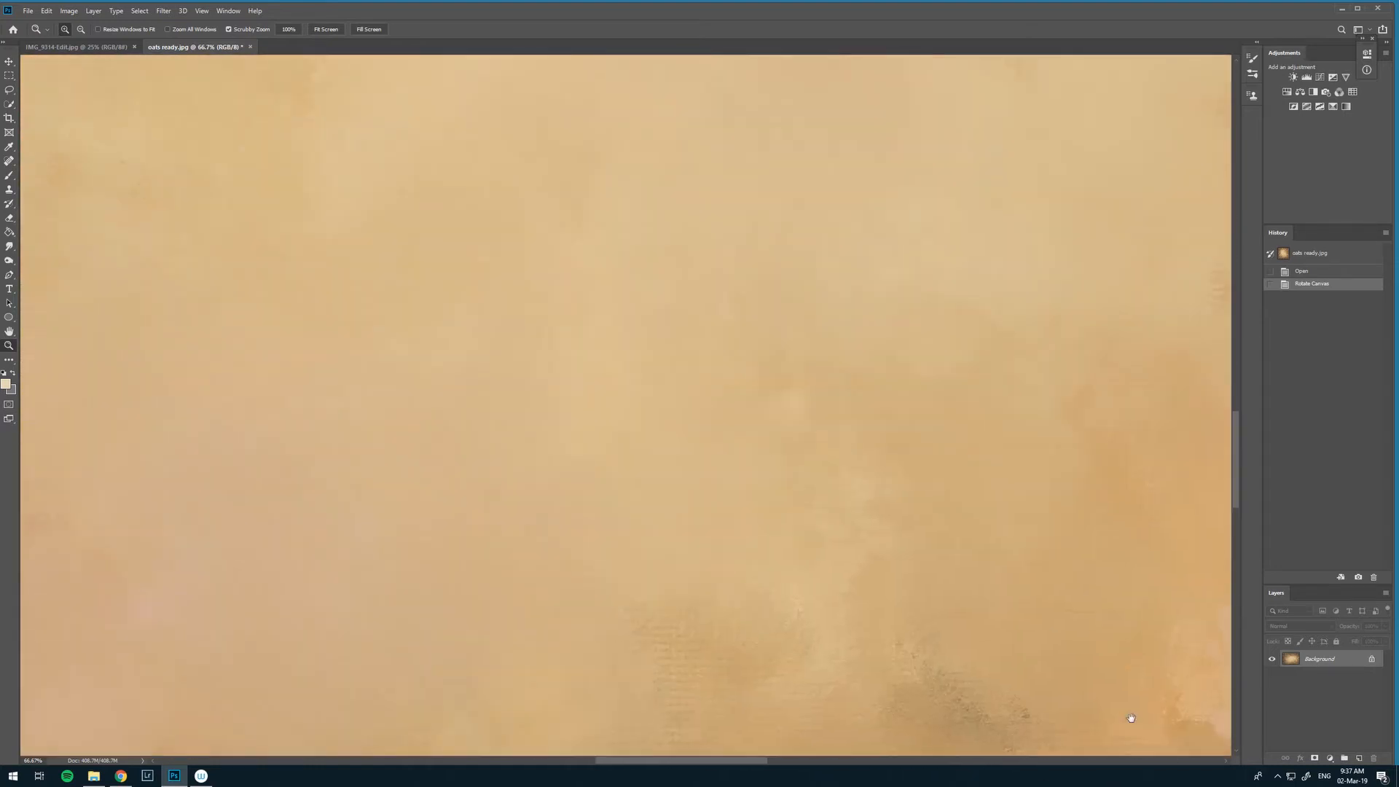
left_click_drag(437, 312, 1086, 721)
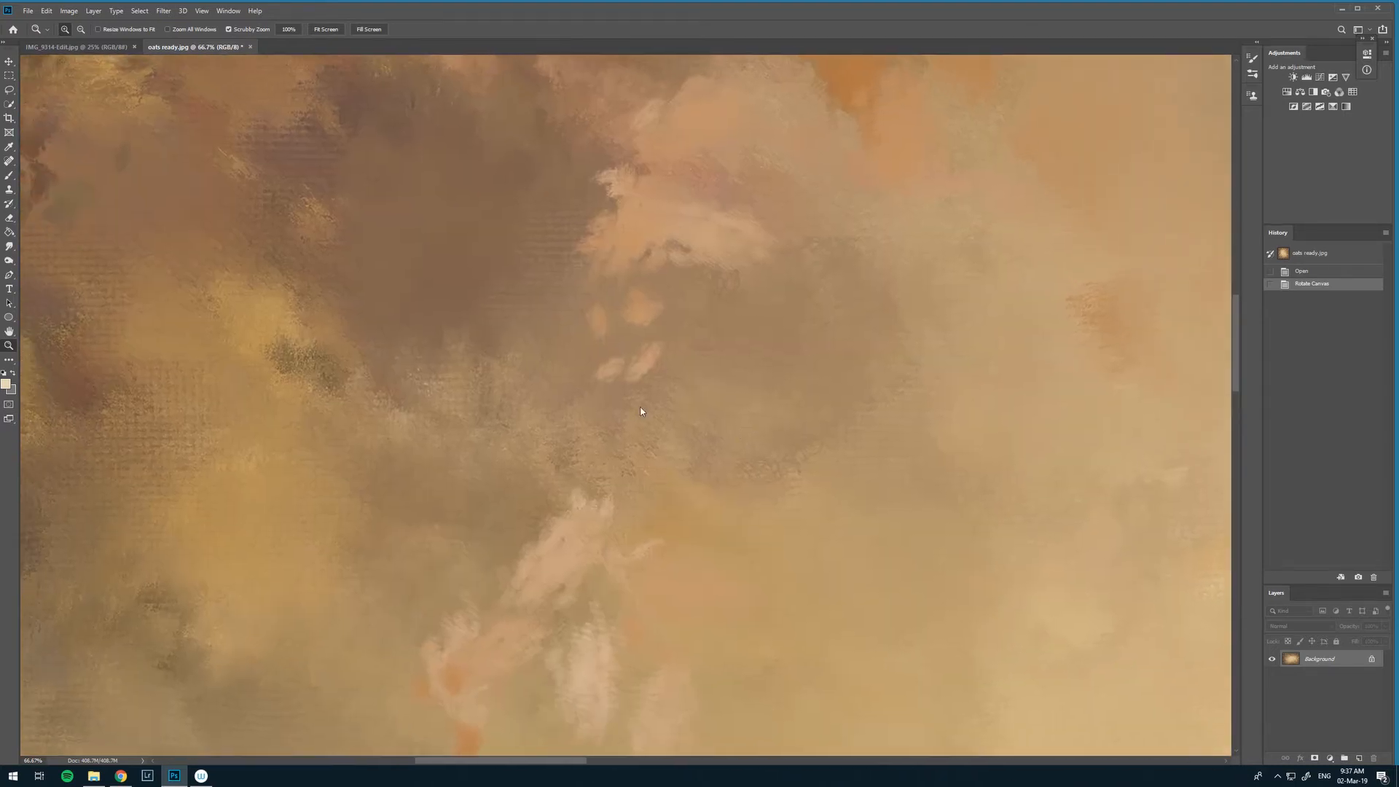
left_click_drag(636, 399, 855, 772)
key("ctrl+0")
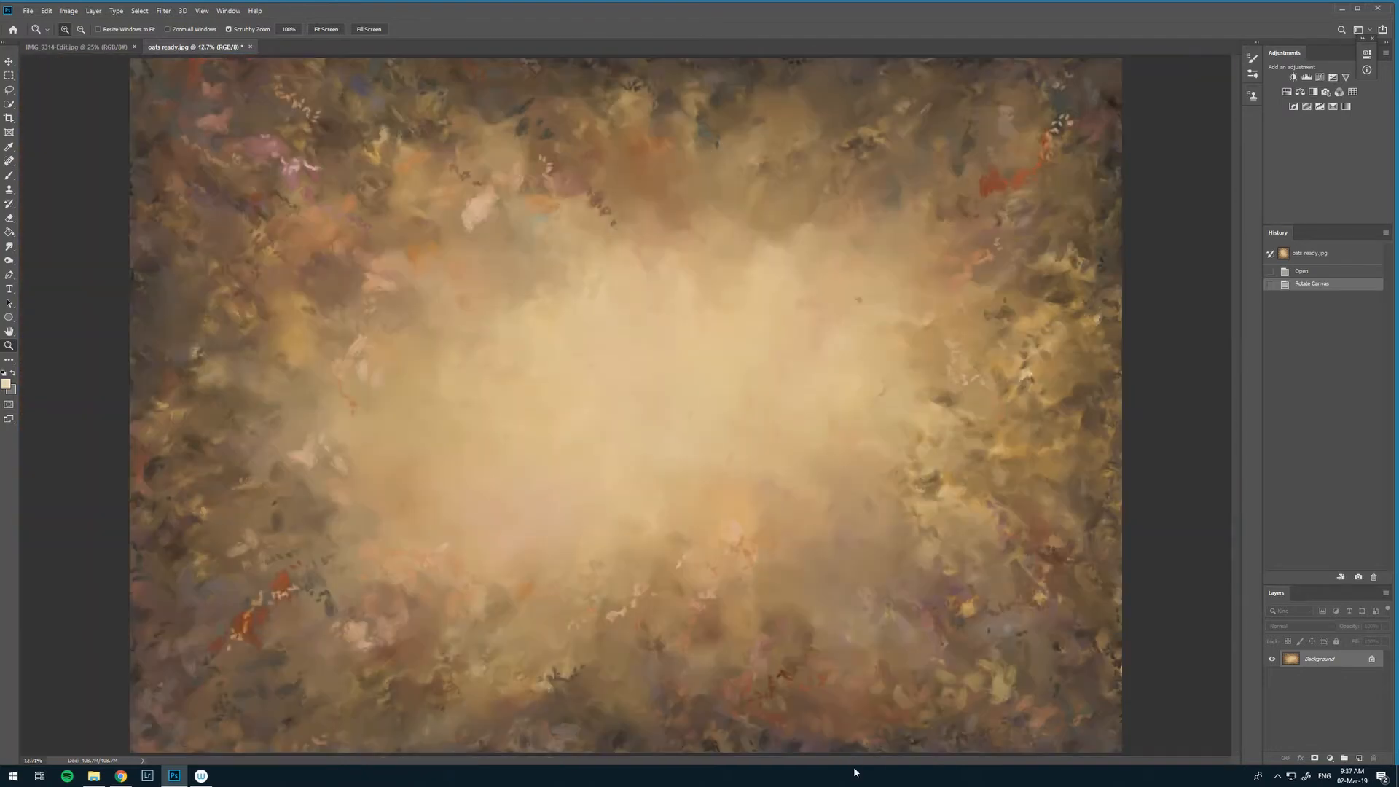
- Copy the texture into IMG_9314-Edit.jpg as a new layer and scale it to cover exactly the whole photo
left_click(9, 62)
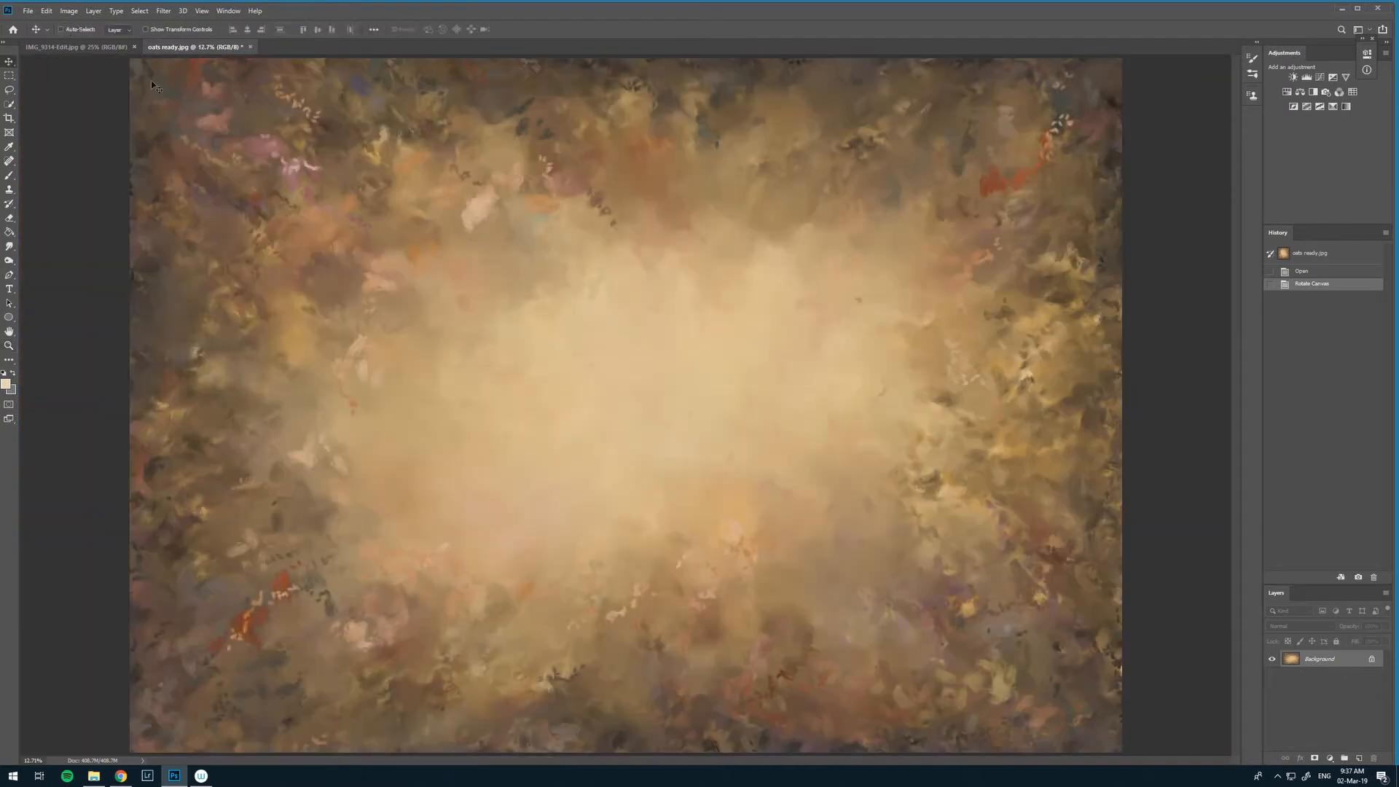
left_click_drag(124, 44, 437, 327)
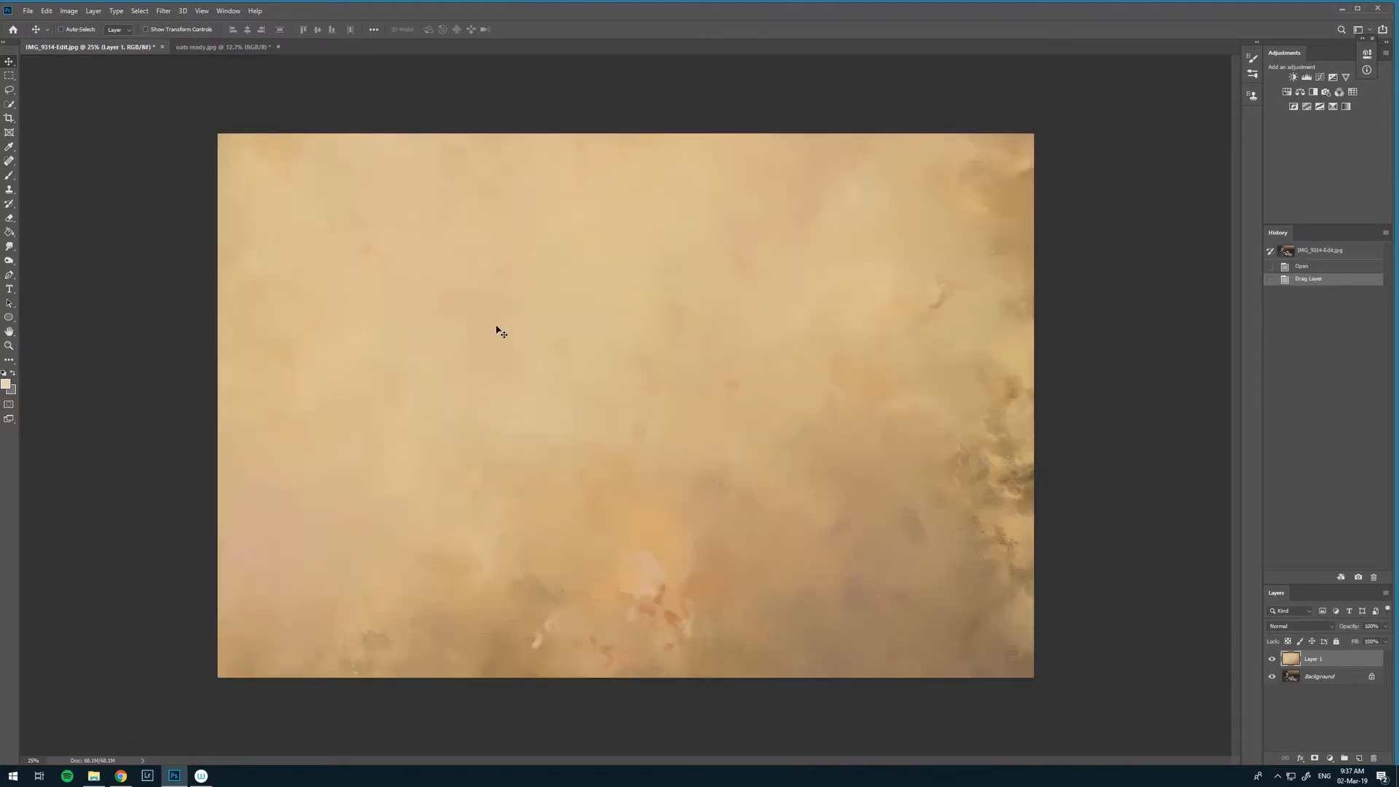
key("ctrl+t")
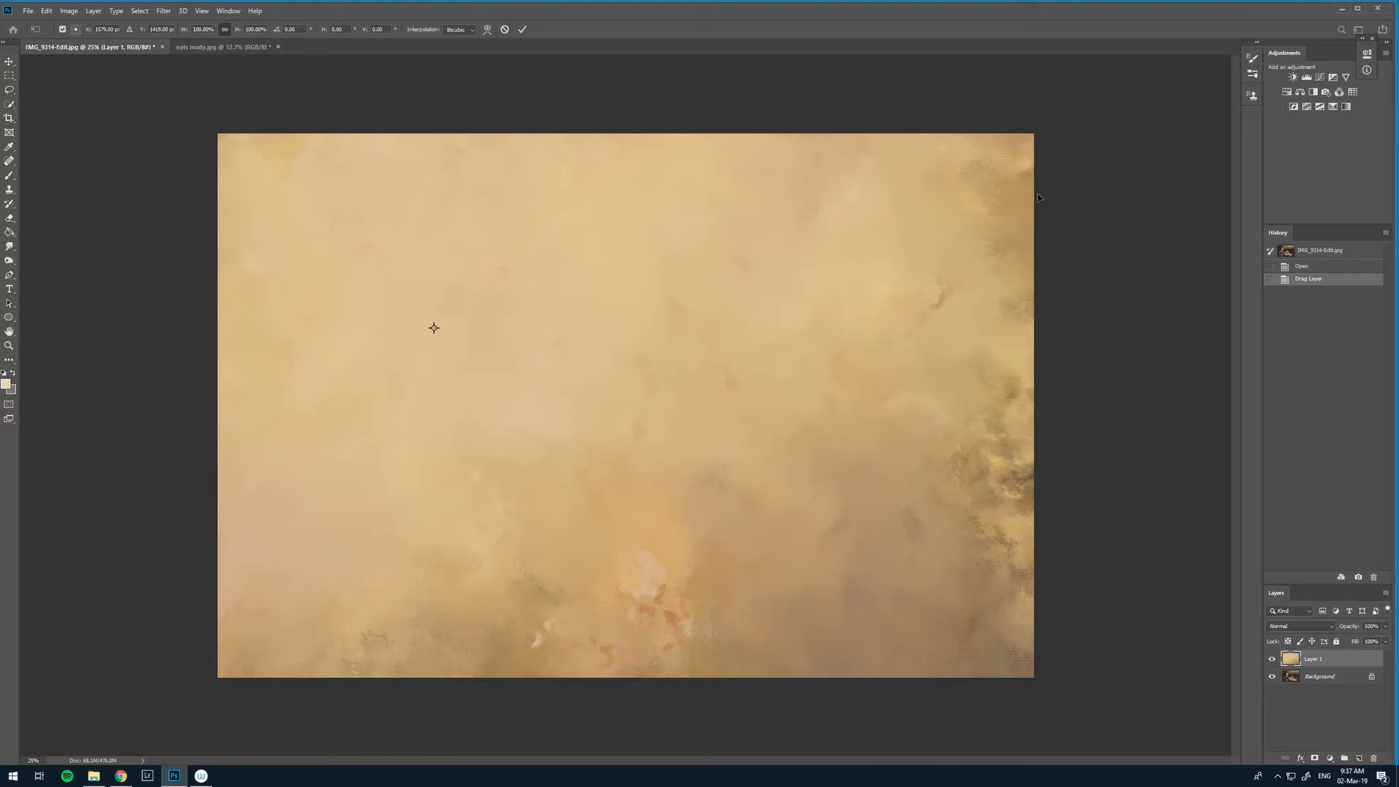
left_click_drag(1038, 198, 790, 447)
left_click_drag(943, 204, 878, 414)
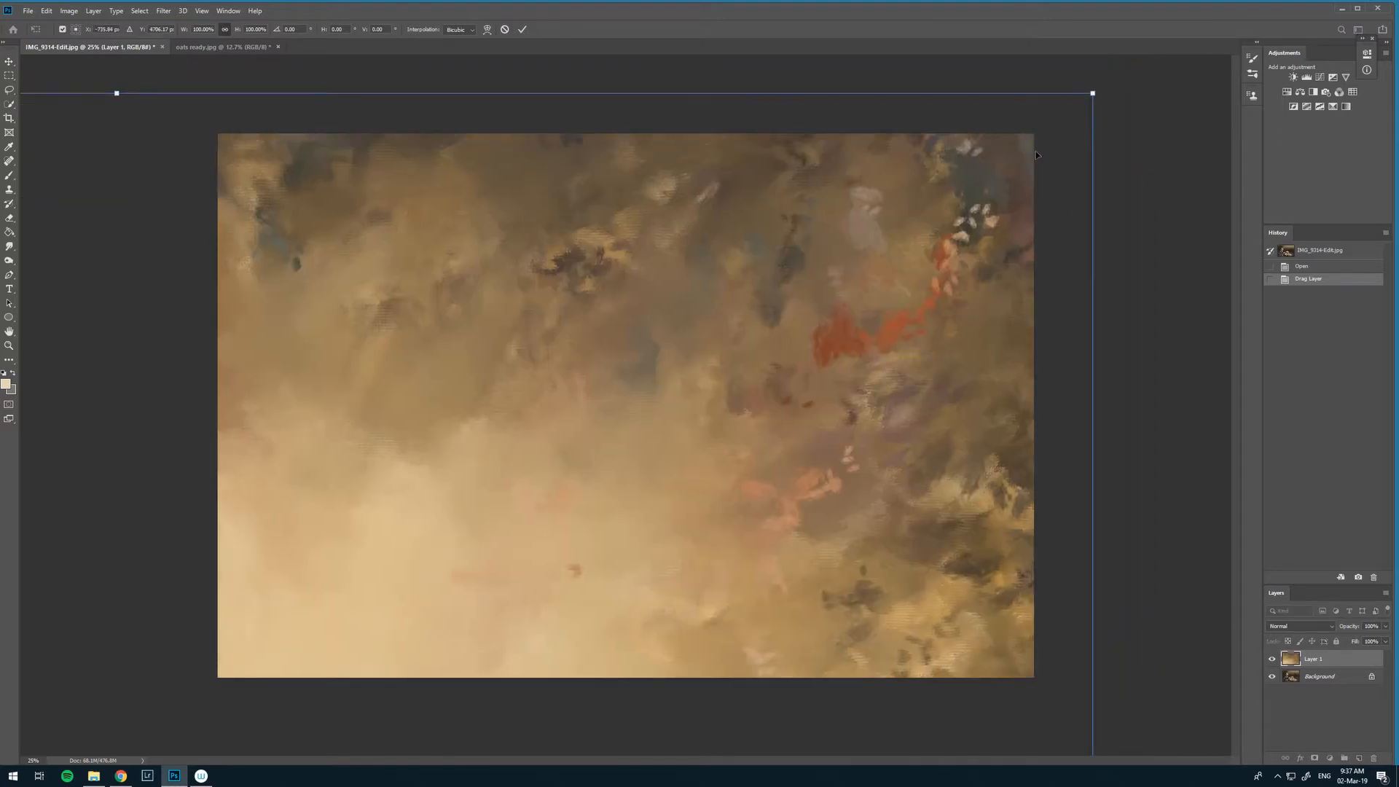
left_click_drag(1093, 94, 547, 513)
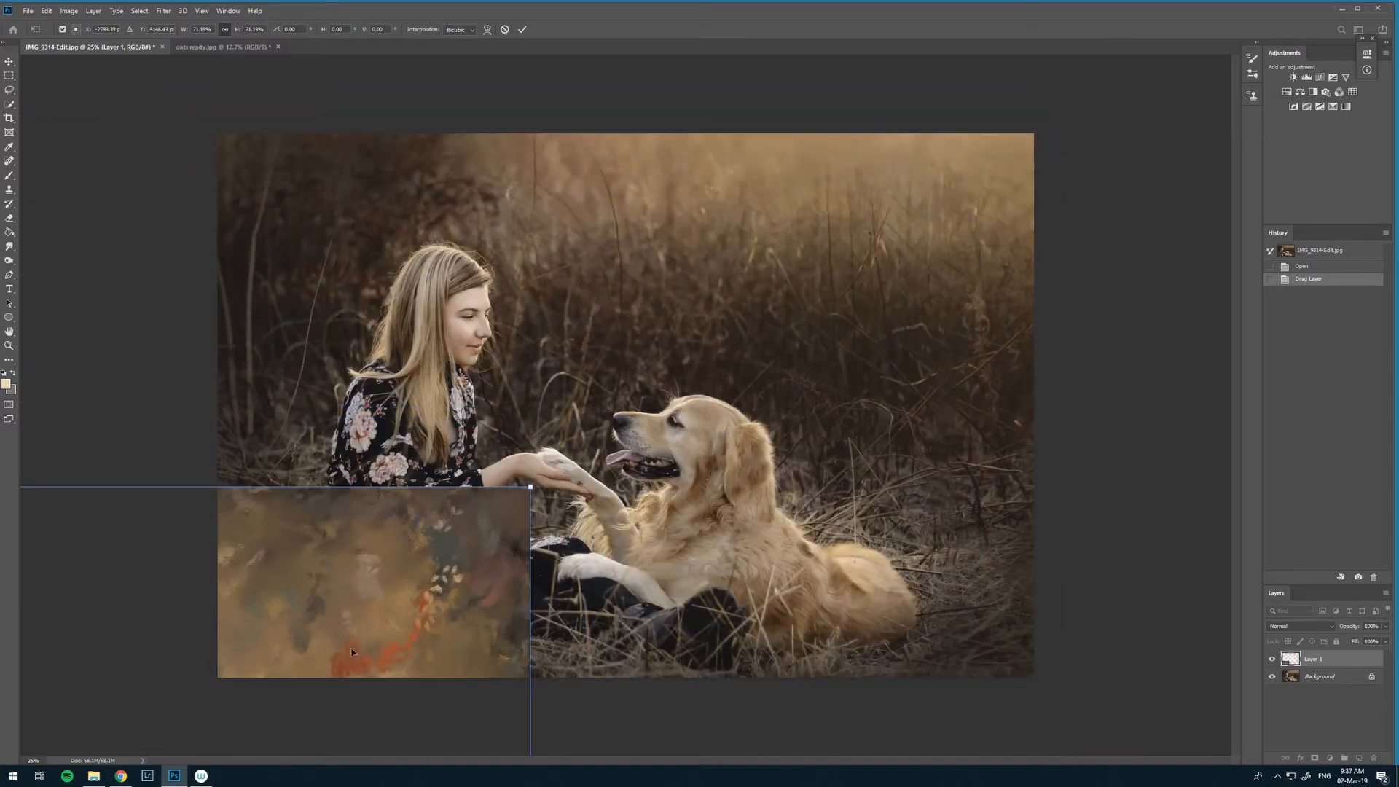
left_click_drag(355, 651, 910, 349)
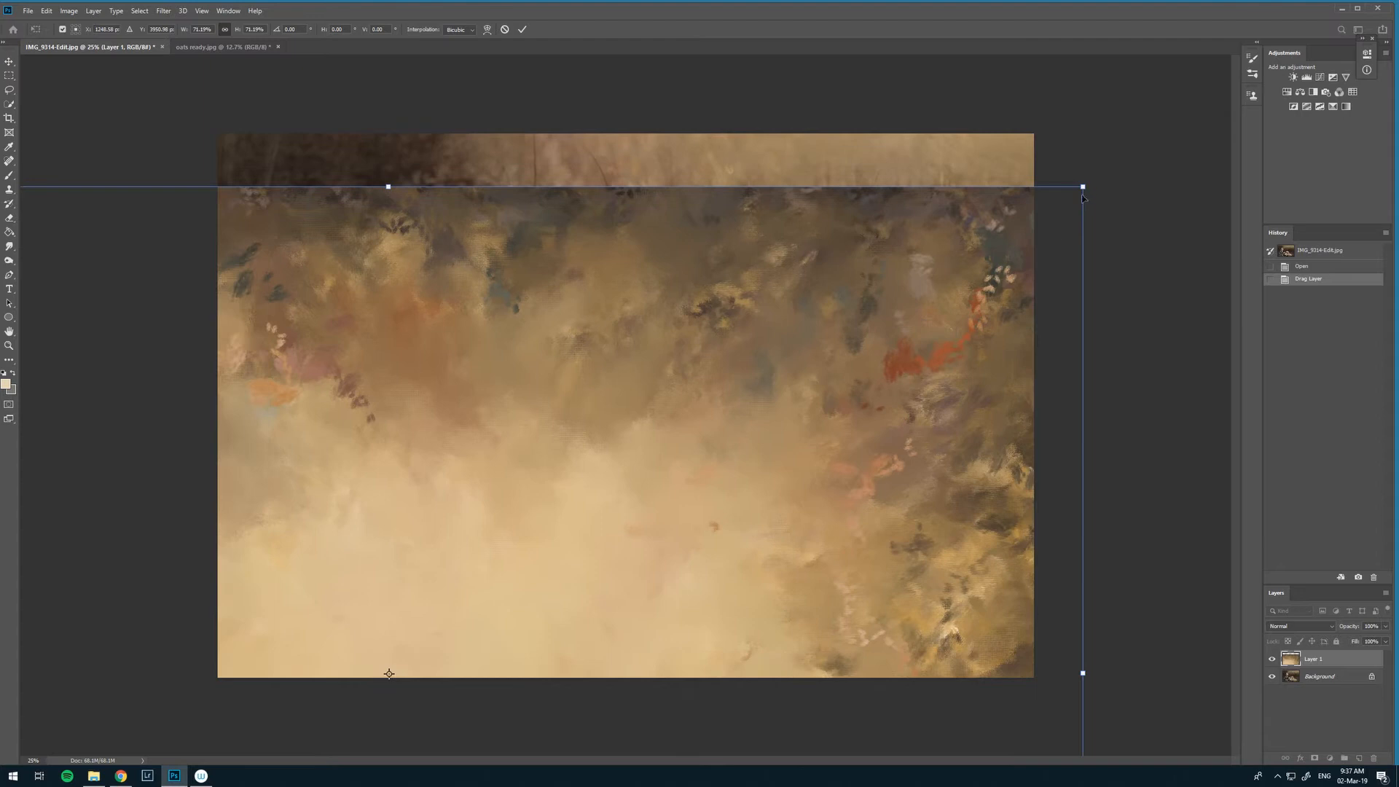
left_click_drag(1082, 186, 709, 448)
left_click_drag(489, 601, 904, 228)
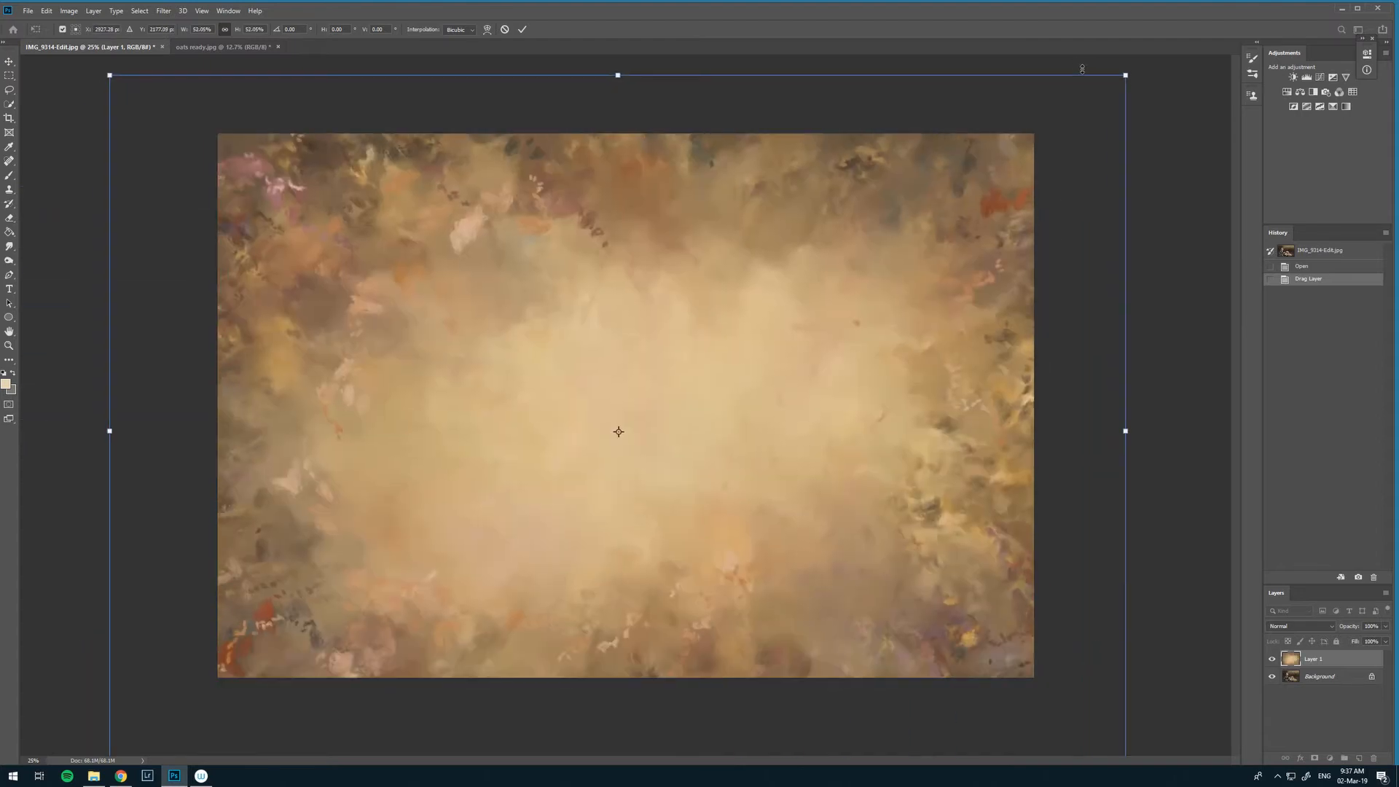
left_click_drag(1125, 74, 830, 253)
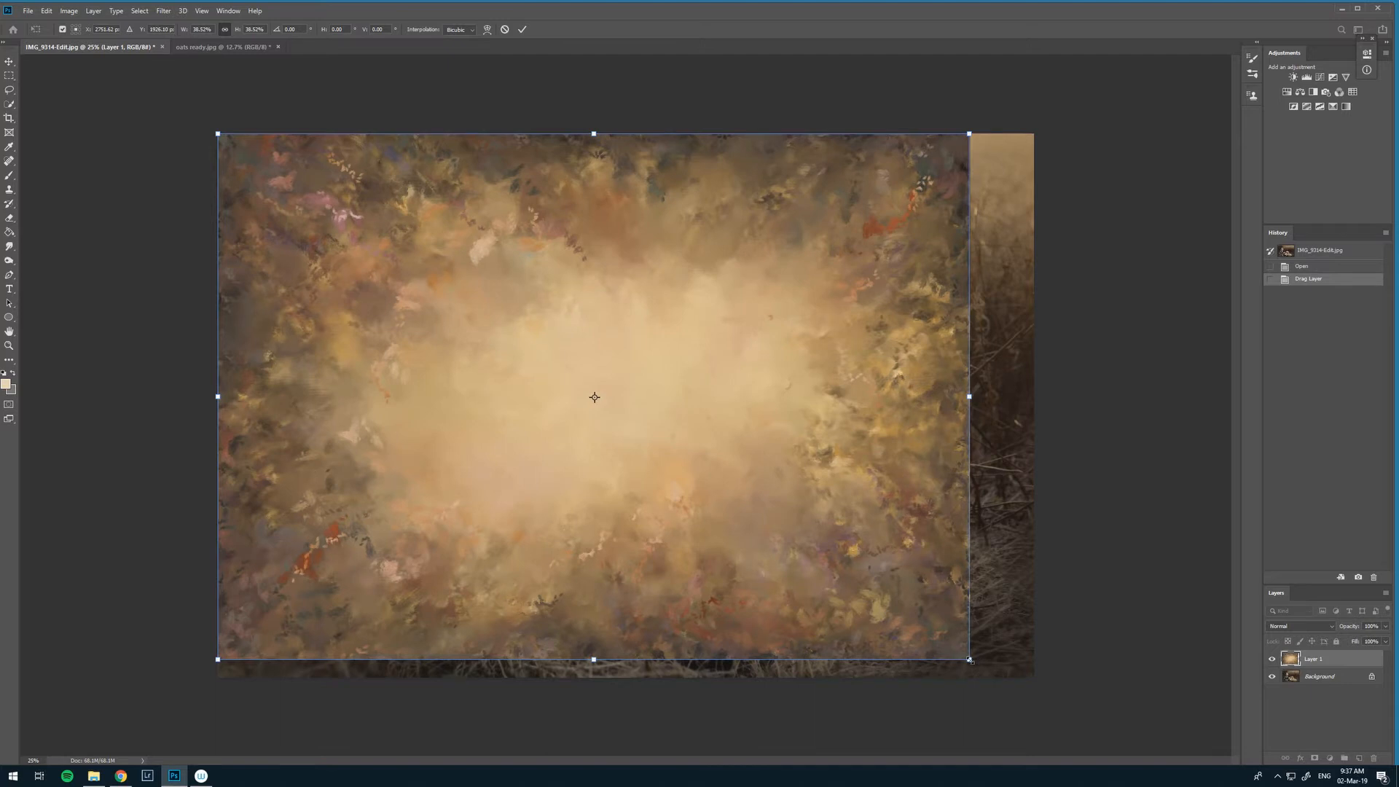
left_click_drag(970, 660, 1036, 678)
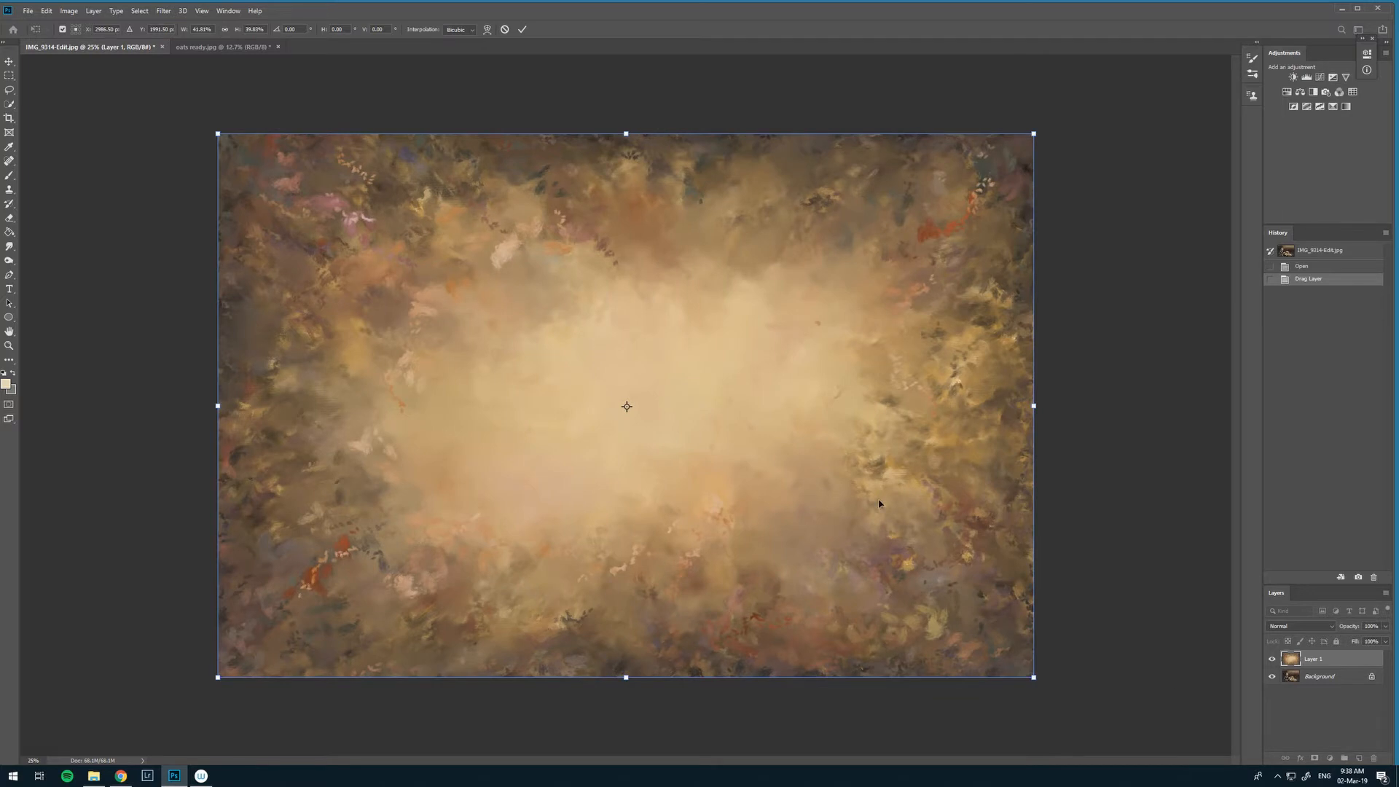
key("Return")
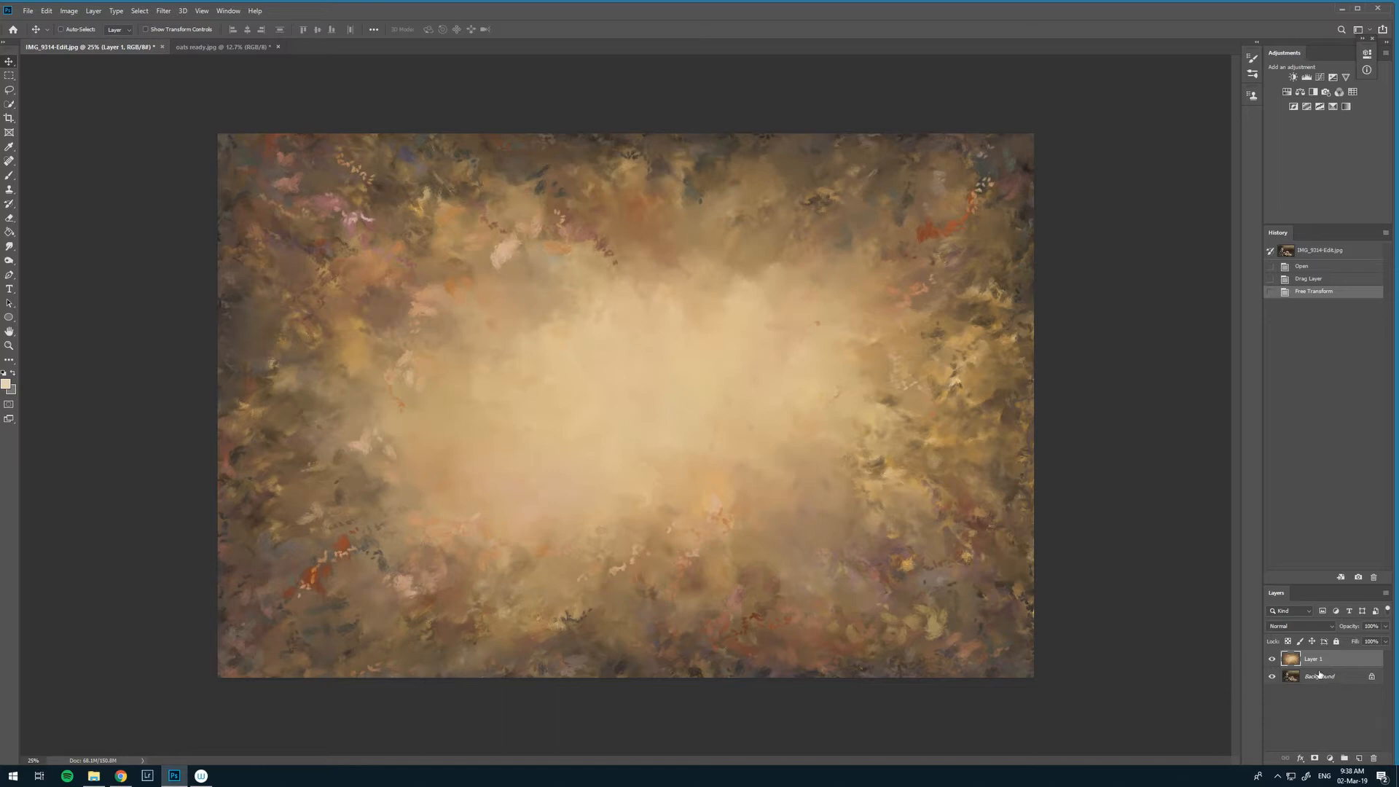
- Duplicate the texture layer and hide the copy
left_click_drag(1344, 661, 1359, 757)
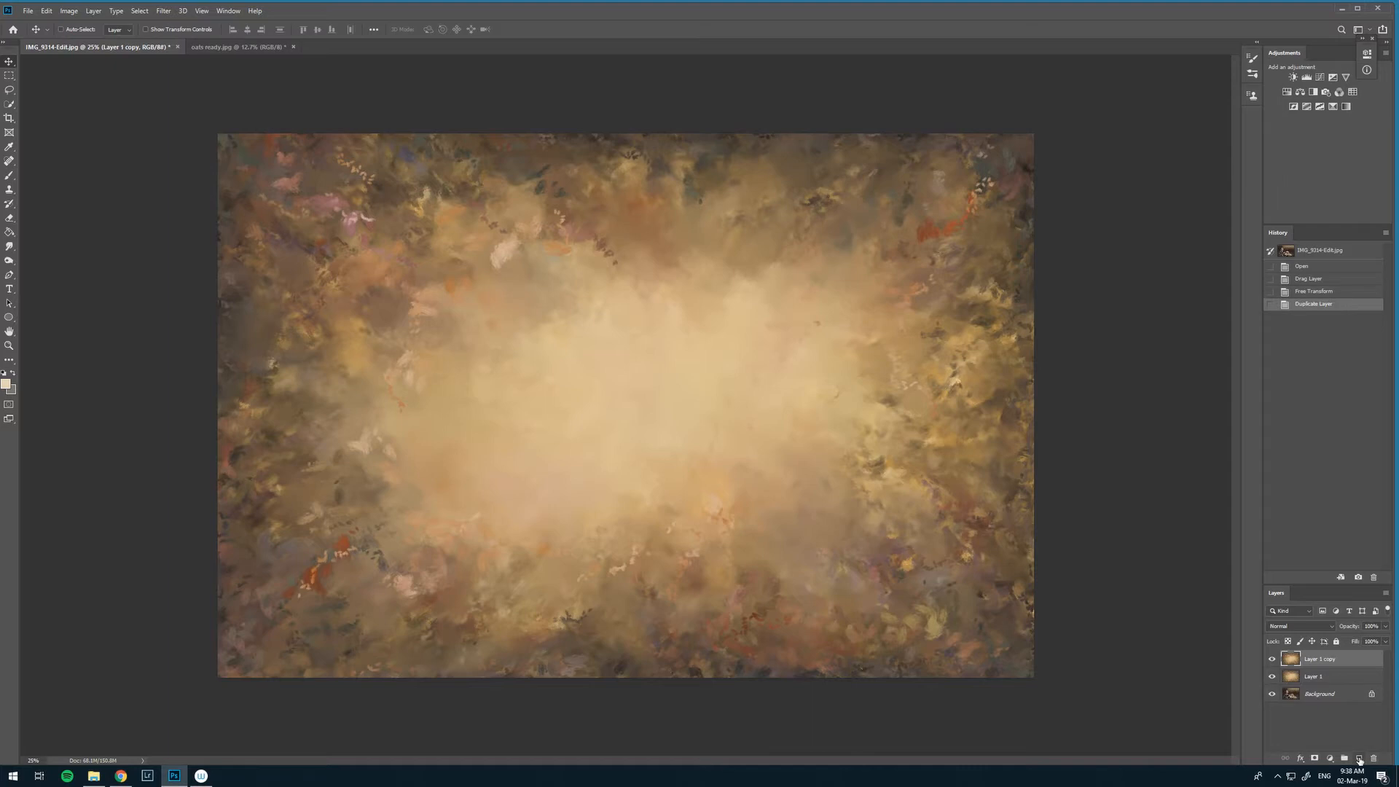
left_click(1271, 659)
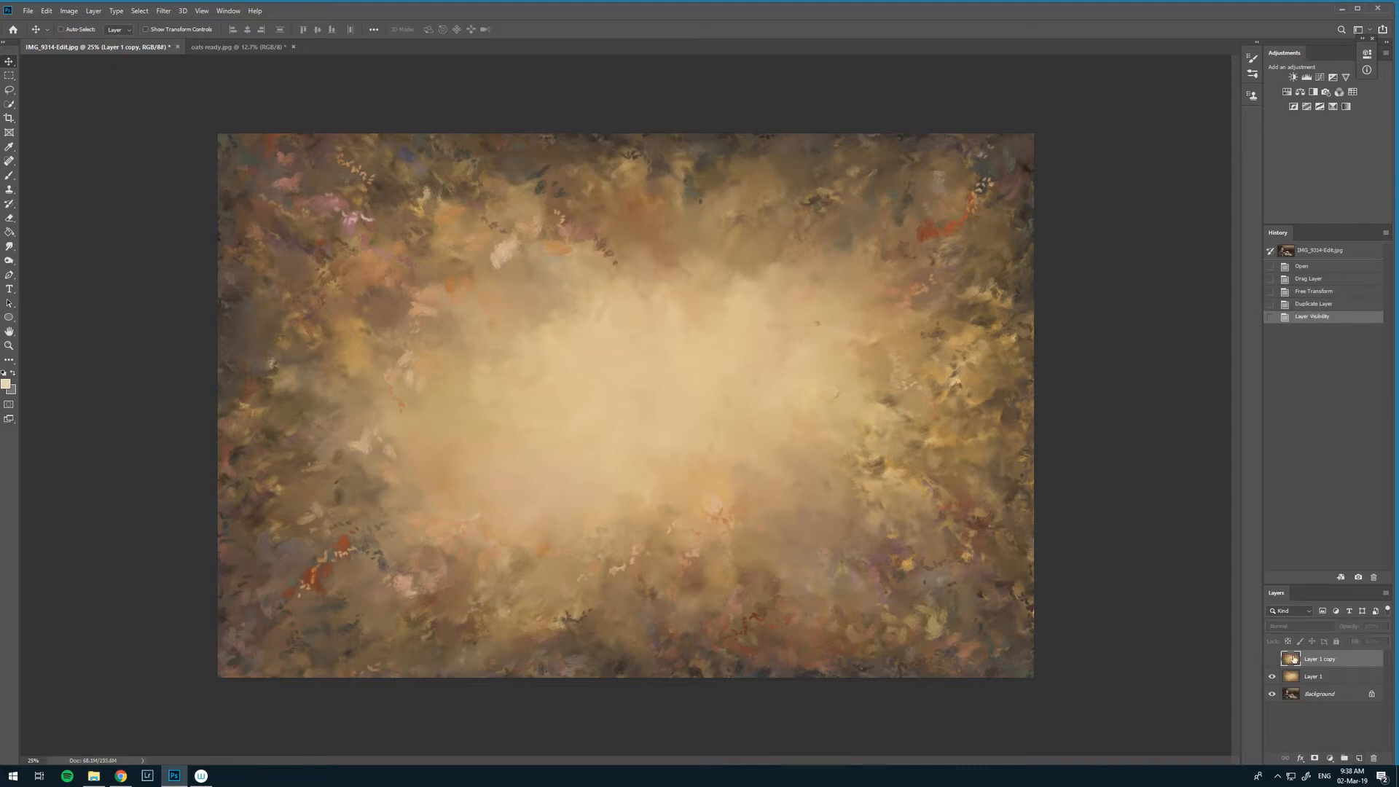
- Lower the opacity of the original texture layer to 52%
left_click(1322, 677)
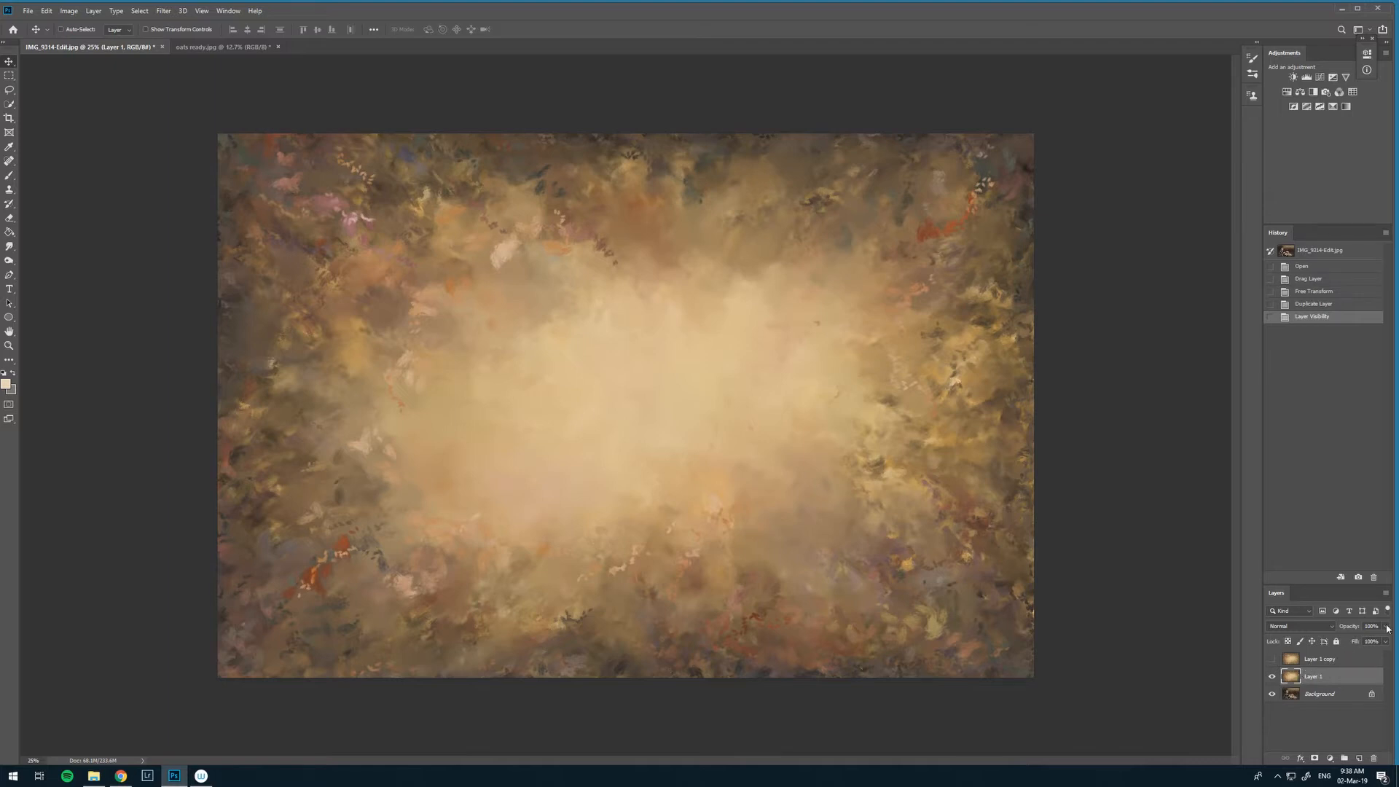
left_click(1385, 627)
left_click_drag(1386, 640, 1356, 641)
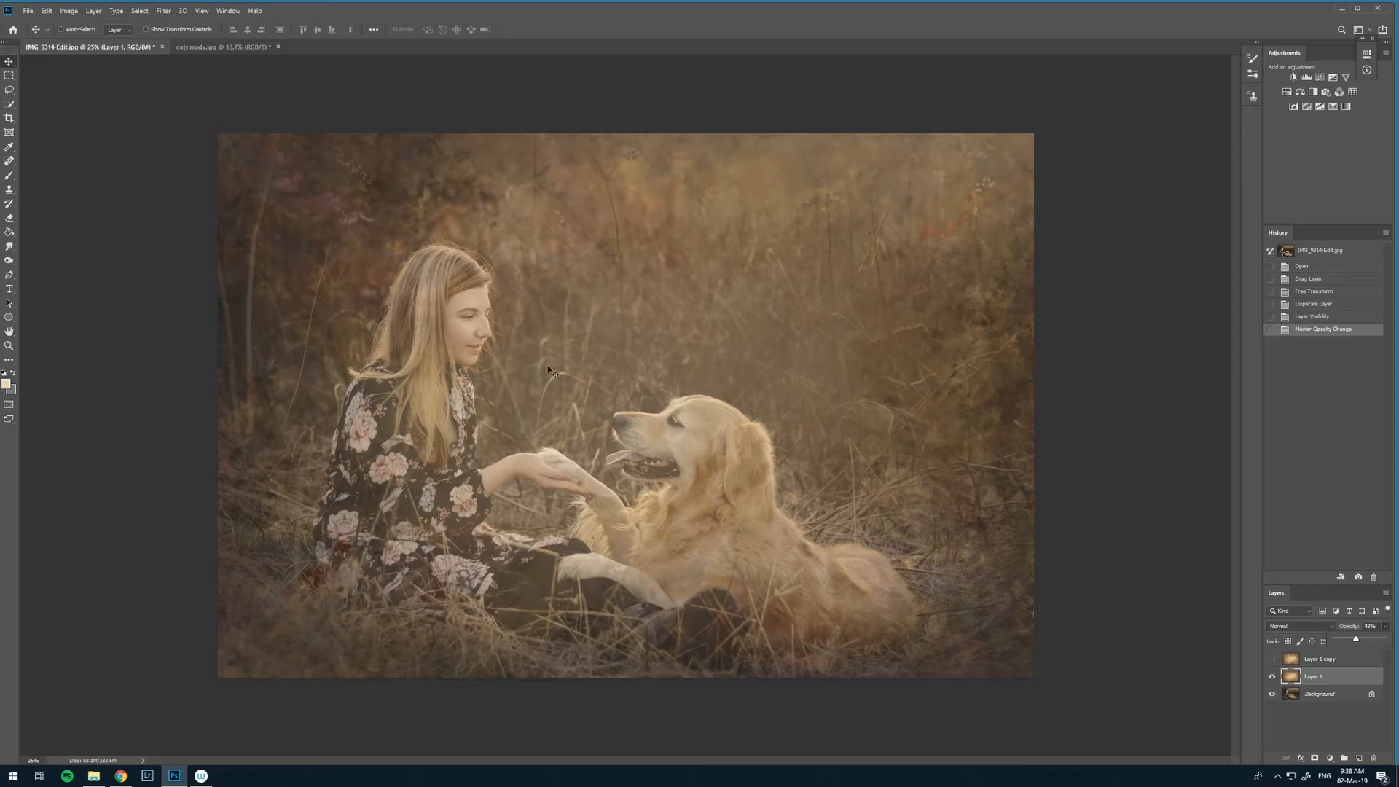
mouse_move(1358, 641)
left_mouse_down()
mouse_move(1372, 641)
mouse_move(1357, 642)
left_mouse_up()
left_click(1379, 639)
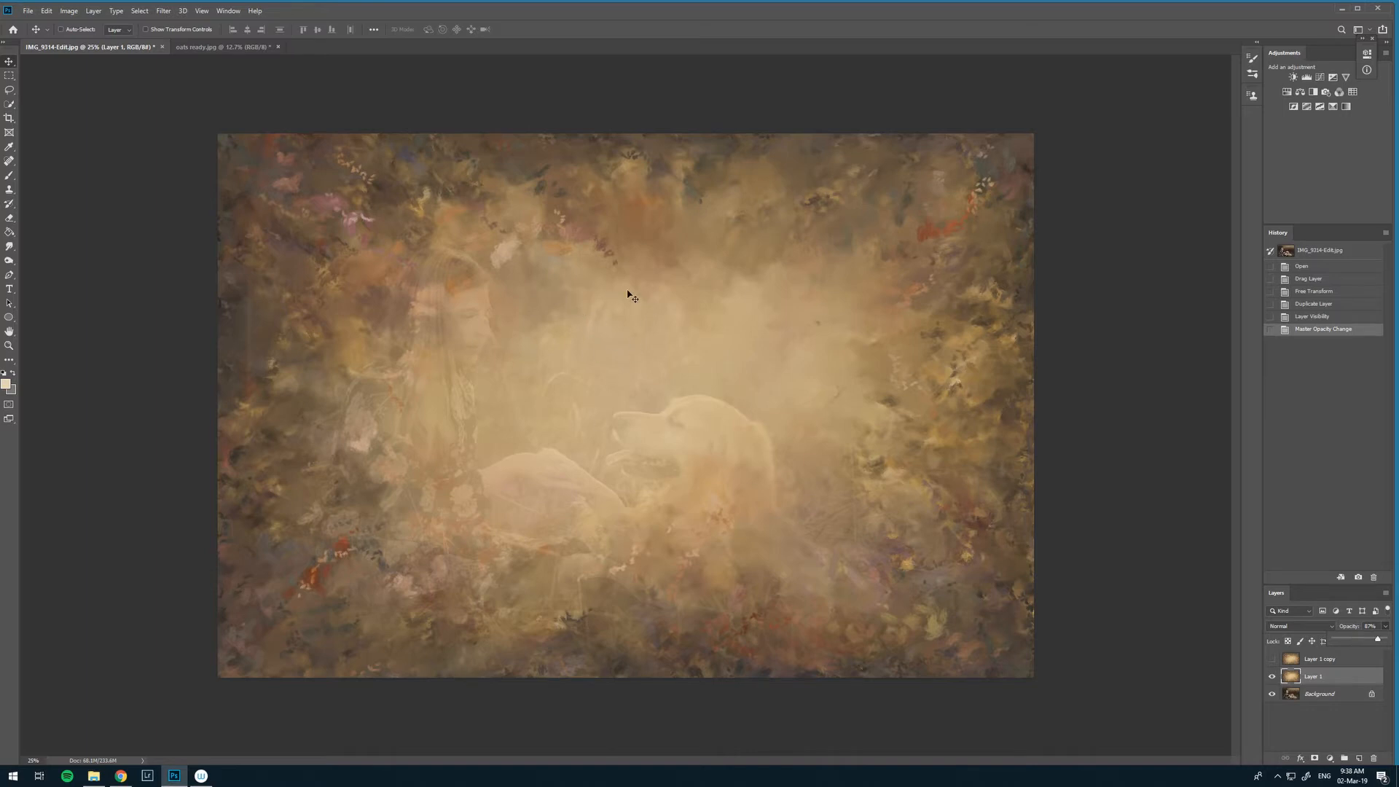
left_click(1357, 638)
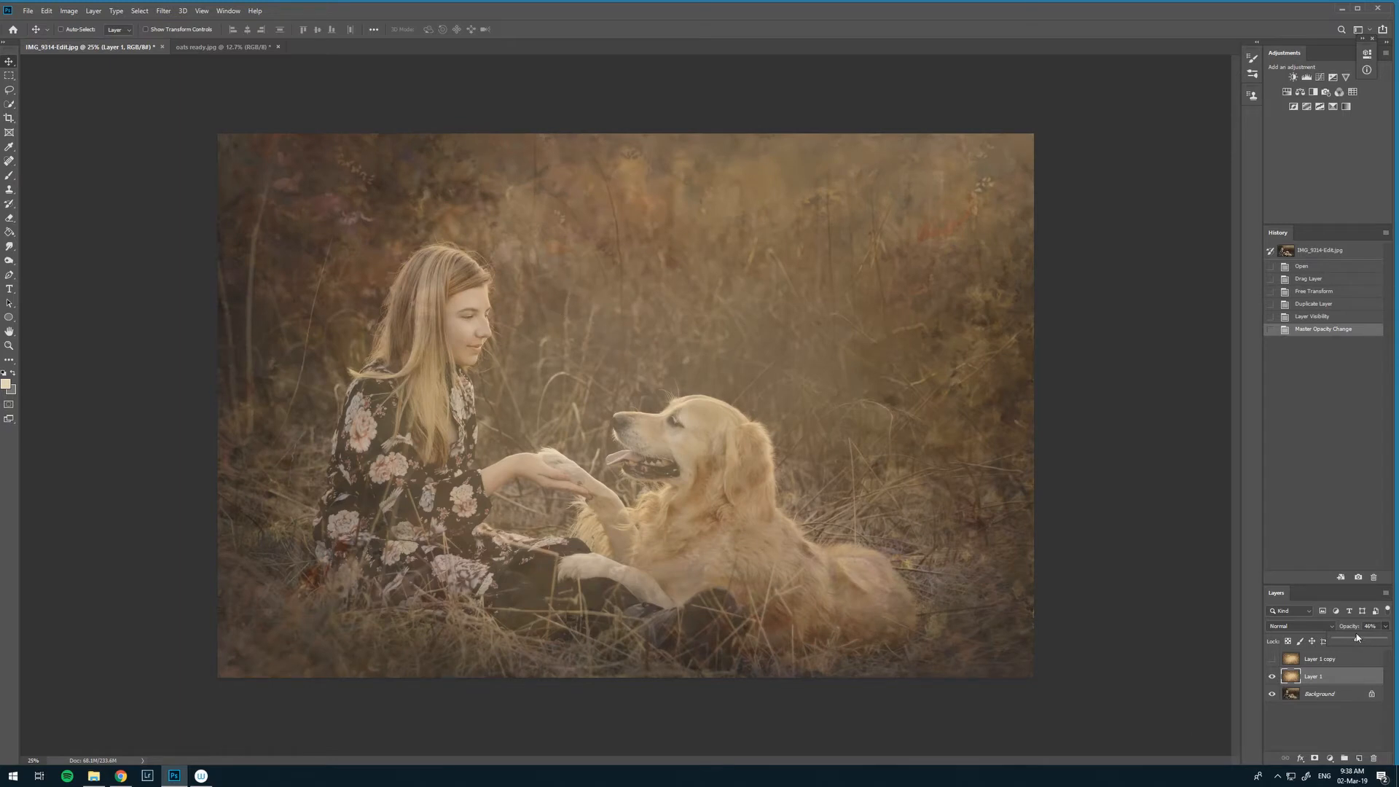
left_click_drag(1364, 641, 1356, 645)
left_click_drag(1365, 644, 1361, 644)
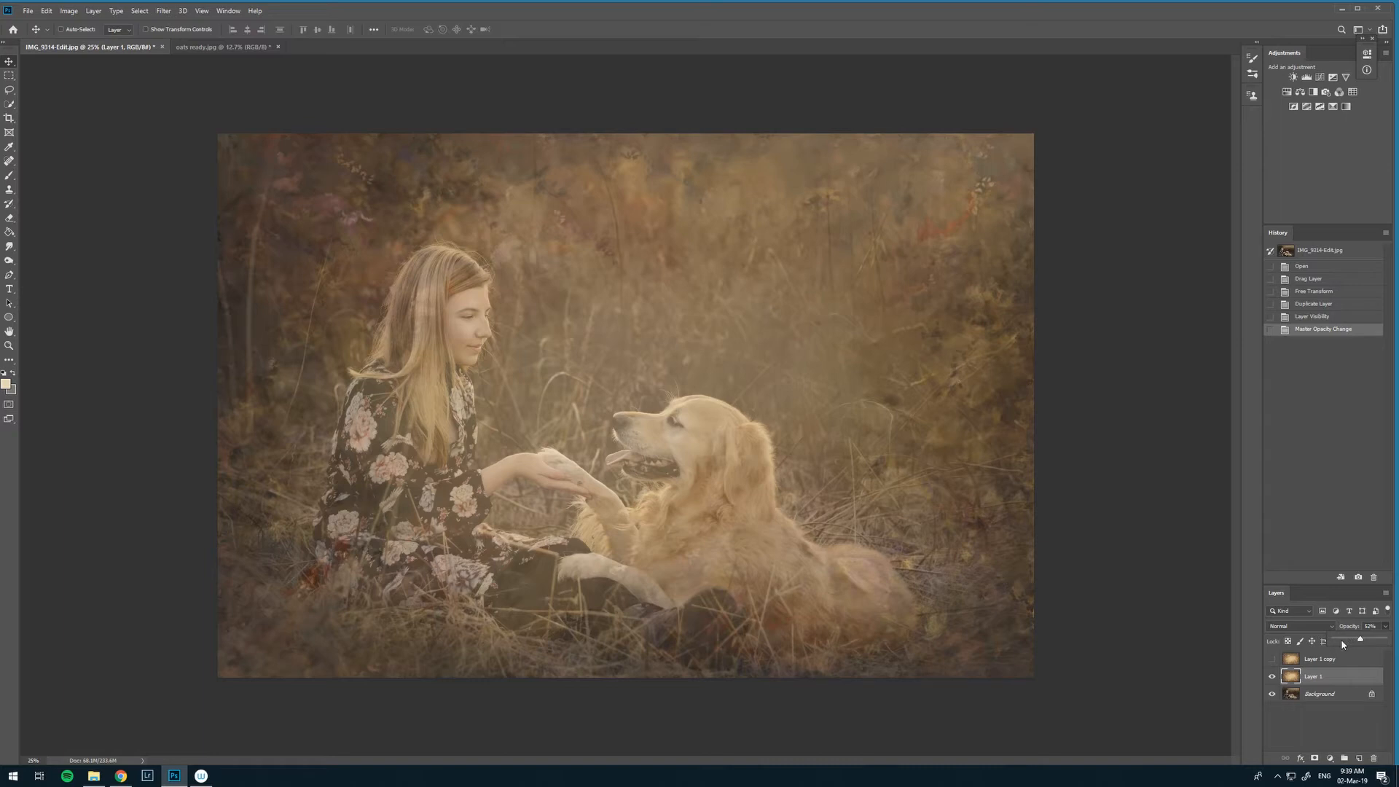
- Add a layer mask to the visible texture layer and ready the Brush tool with a soft round tip
left_click(1314, 758)
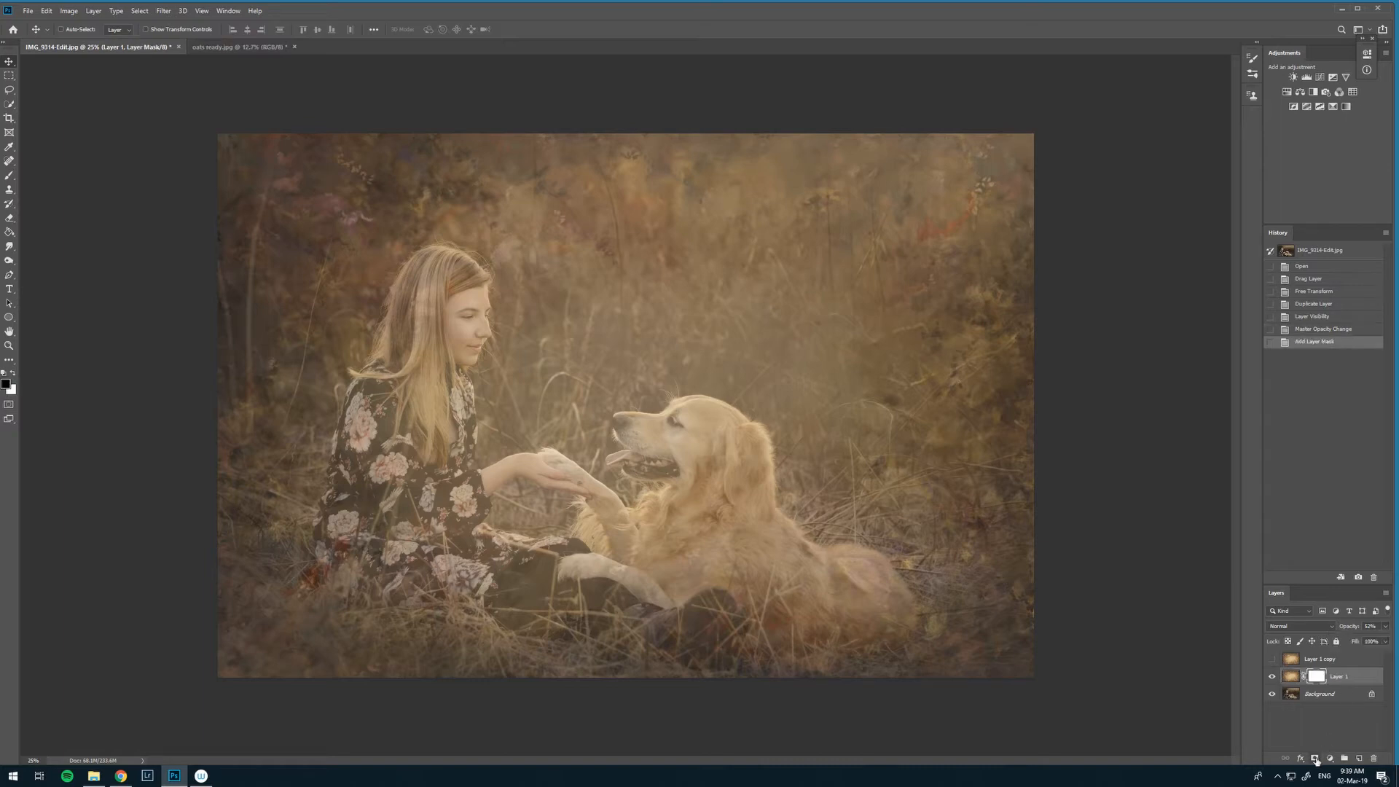
left_click(10, 176)
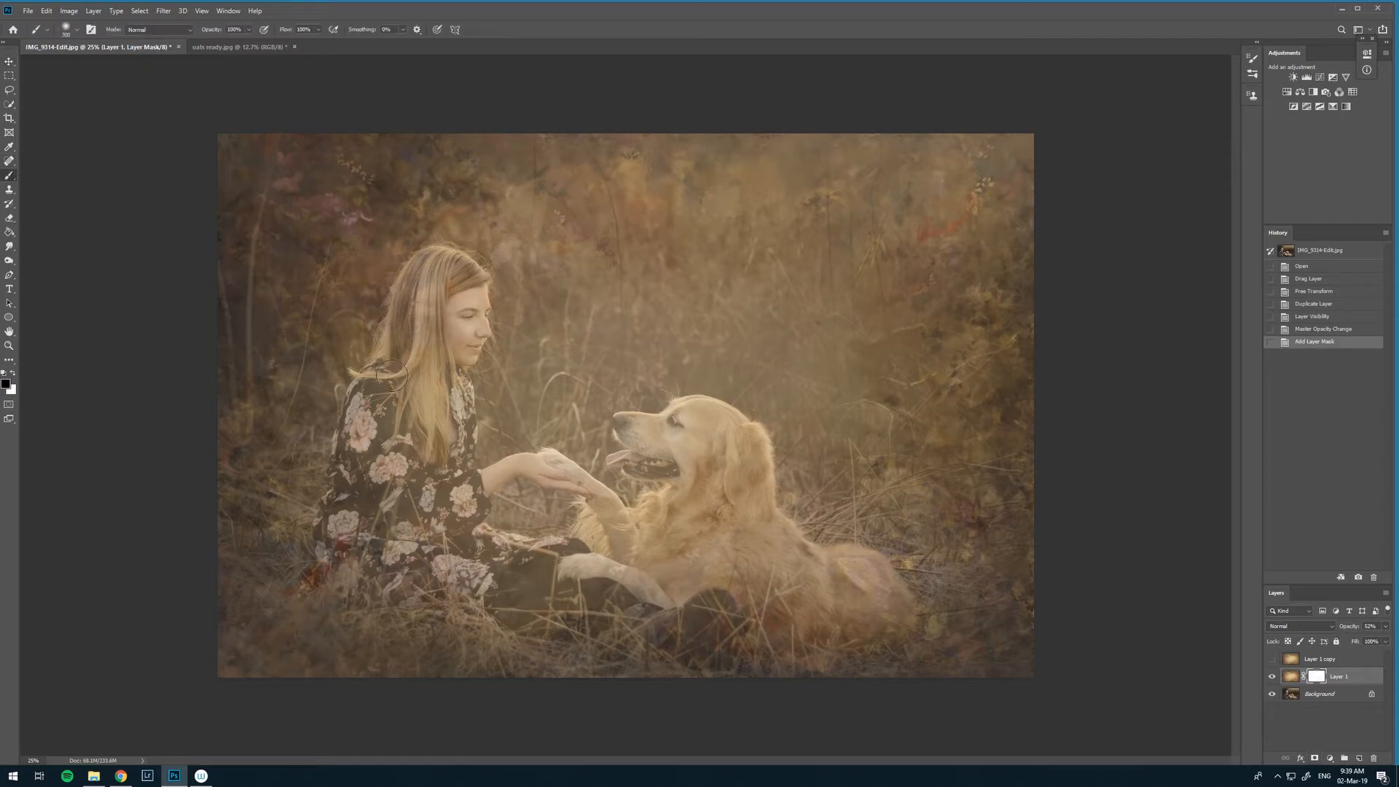
key("bracketright")
key("bracketright")
key("bracketright")
left_click(77, 30)
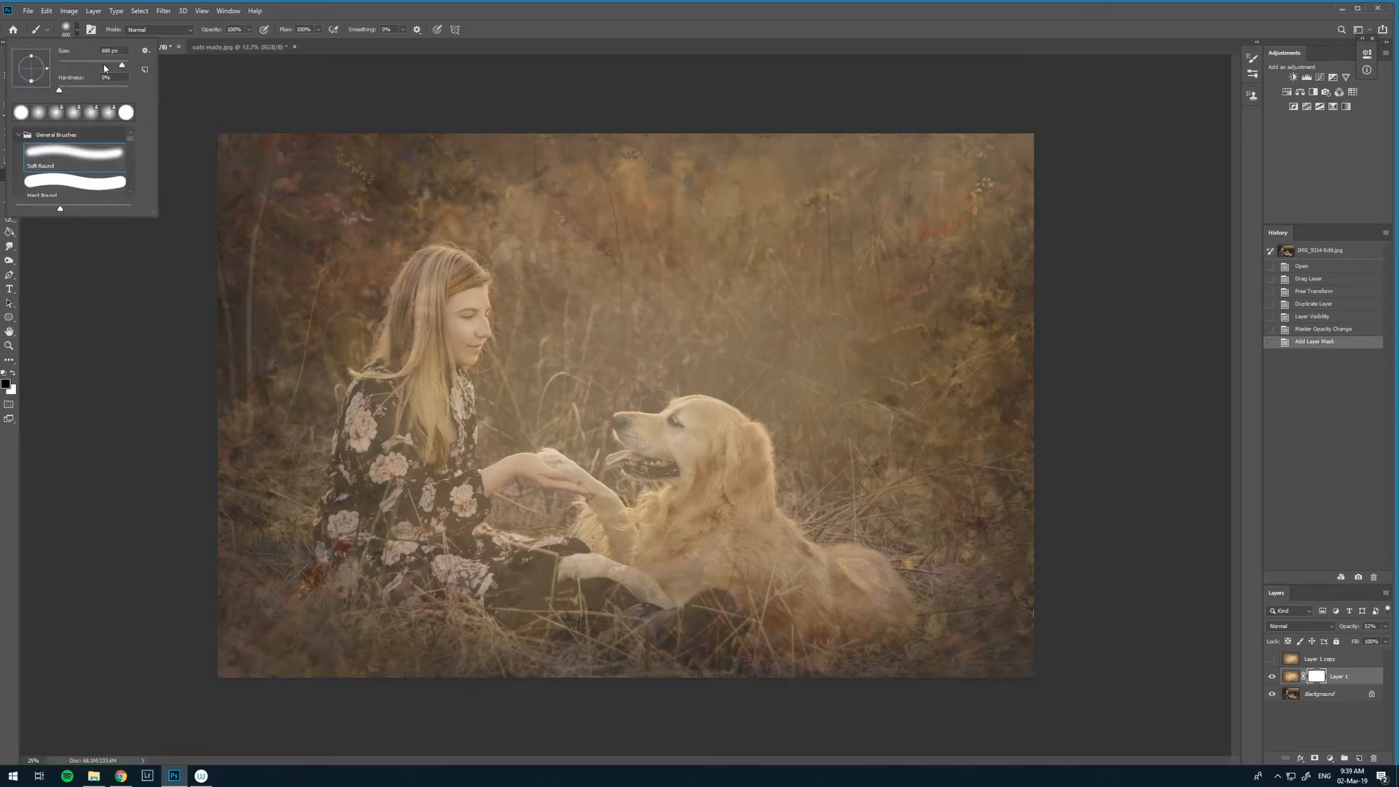
left_click(294, 70)
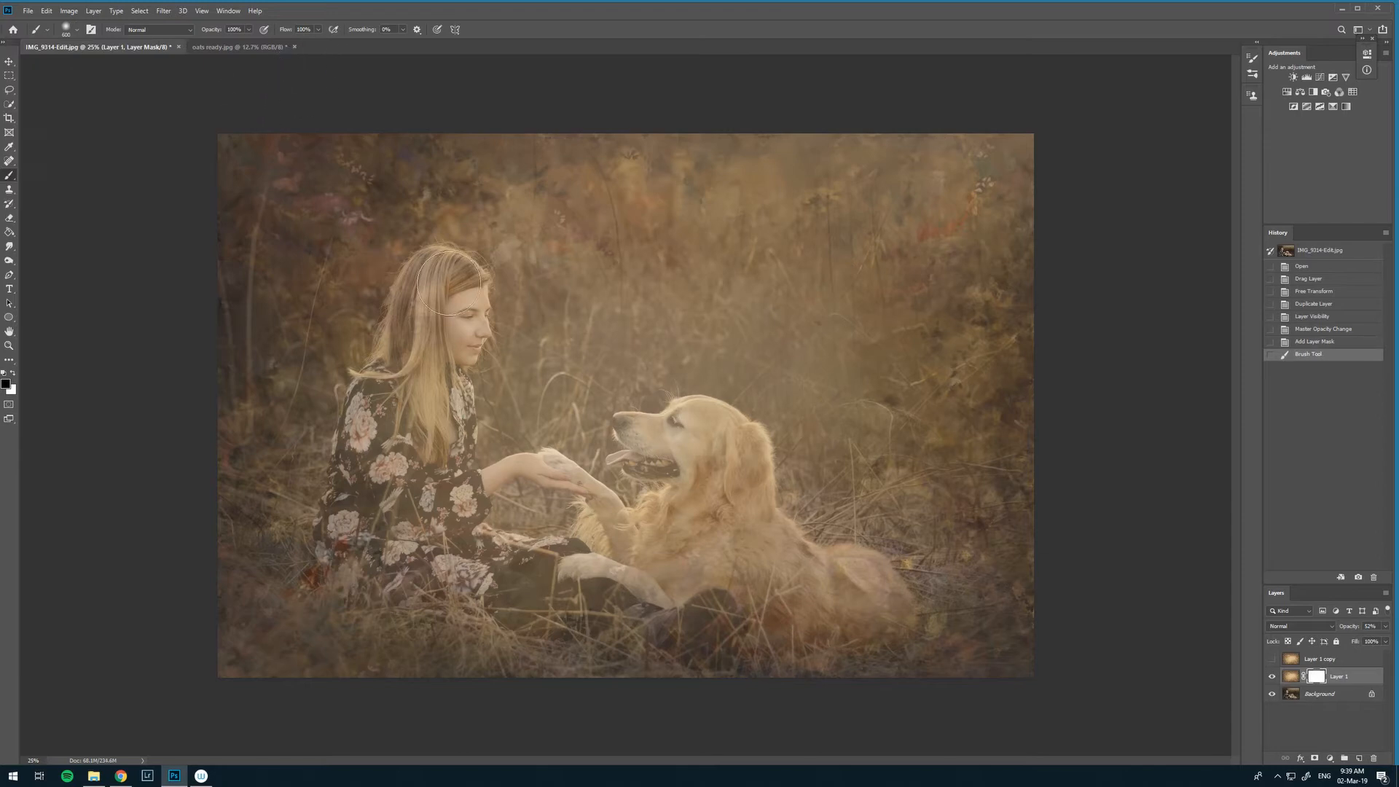
- Shrink the brush and paint on the layer mask to remove the texture from the woman's long hair
key("bracketleft")
key("bracketleft")
key("bracketleft")
key("bracketleft")
left_click_drag(431, 266, 426, 405)
left_click_drag(432, 354, 433, 469)
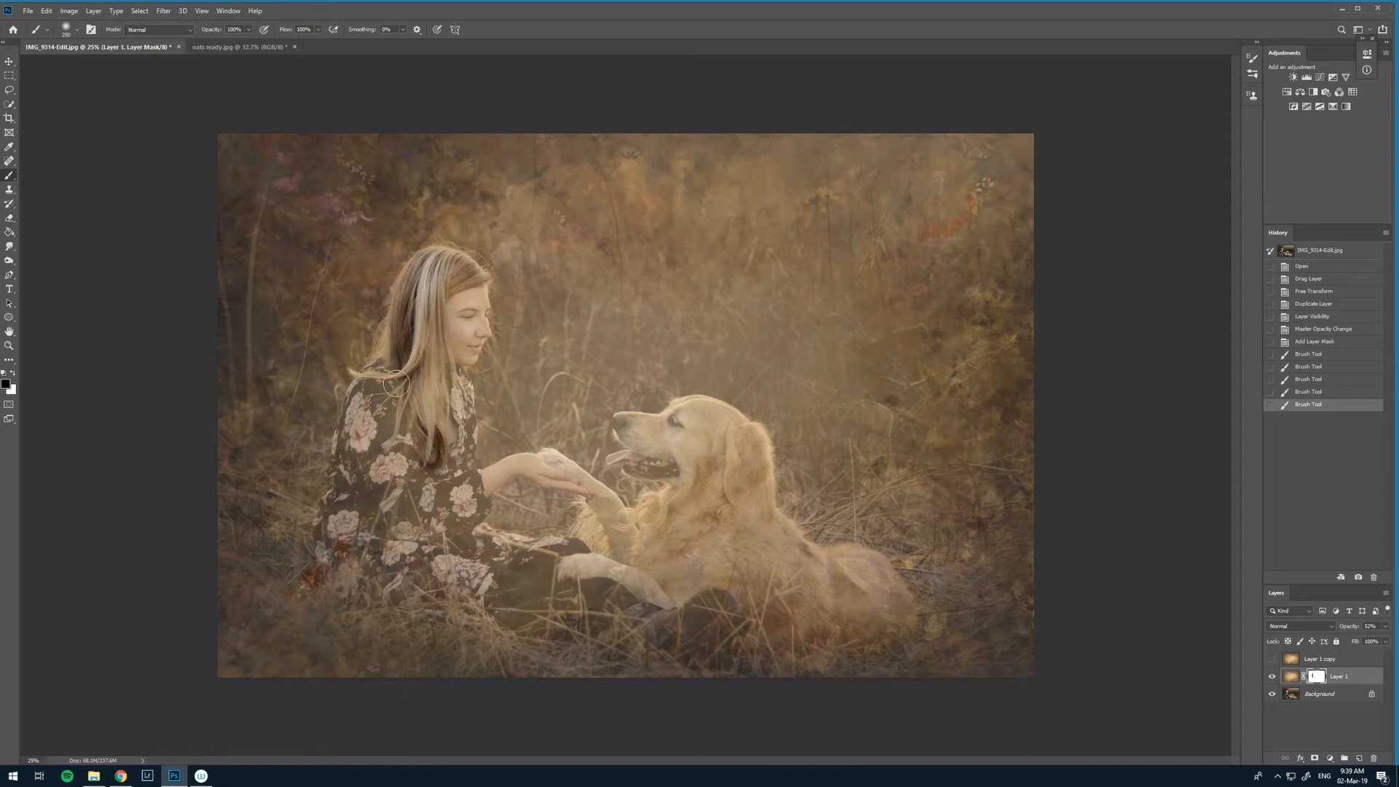
- Set the brush opacity to 36% and mask the texture off the woman's hair, floral dress and legs
left_click(249, 29)
left_click(218, 45)
mouse_move(424, 263)
left_mouse_down()
mouse_move(397, 358)
mouse_move(396, 441)
left_mouse_up()
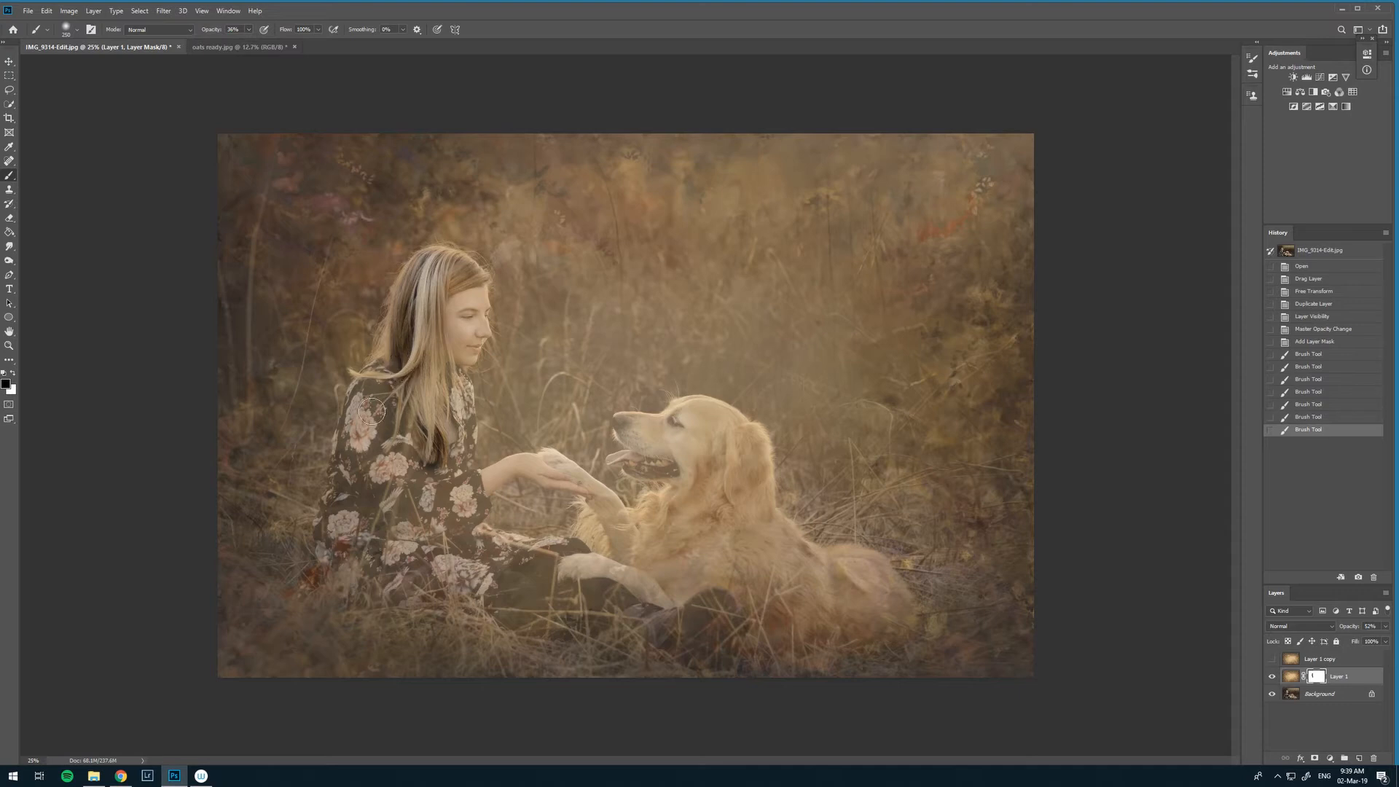
left_click_drag(386, 389, 355, 521)
mouse_move(363, 459)
left_mouse_down()
mouse_move(362, 521)
mouse_move(408, 487)
left_mouse_up()
mouse_move(417, 503)
left_mouse_down()
mouse_move(431, 542)
mouse_move(466, 557)
left_mouse_up()
mouse_move(492, 551)
left_mouse_down()
mouse_move(515, 585)
mouse_move(539, 585)
left_mouse_up()
left_click_drag(535, 553, 576, 585)
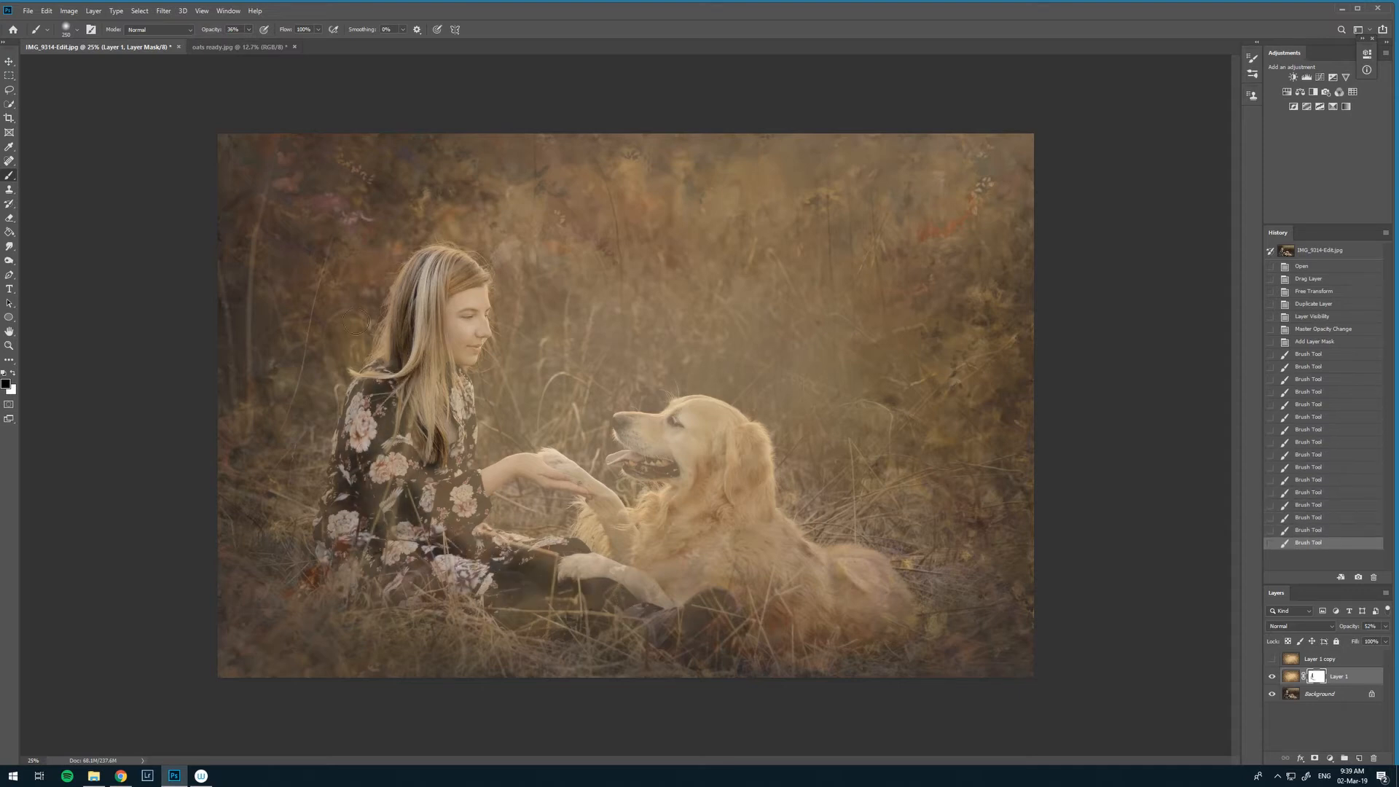
- Lower the brush opacity to about 12% and gently mask the texture off the woman's face, neck and nearby hair
left_click(248, 30)
left_click(236, 42)
left_click(477, 299)
left_click(475, 289)
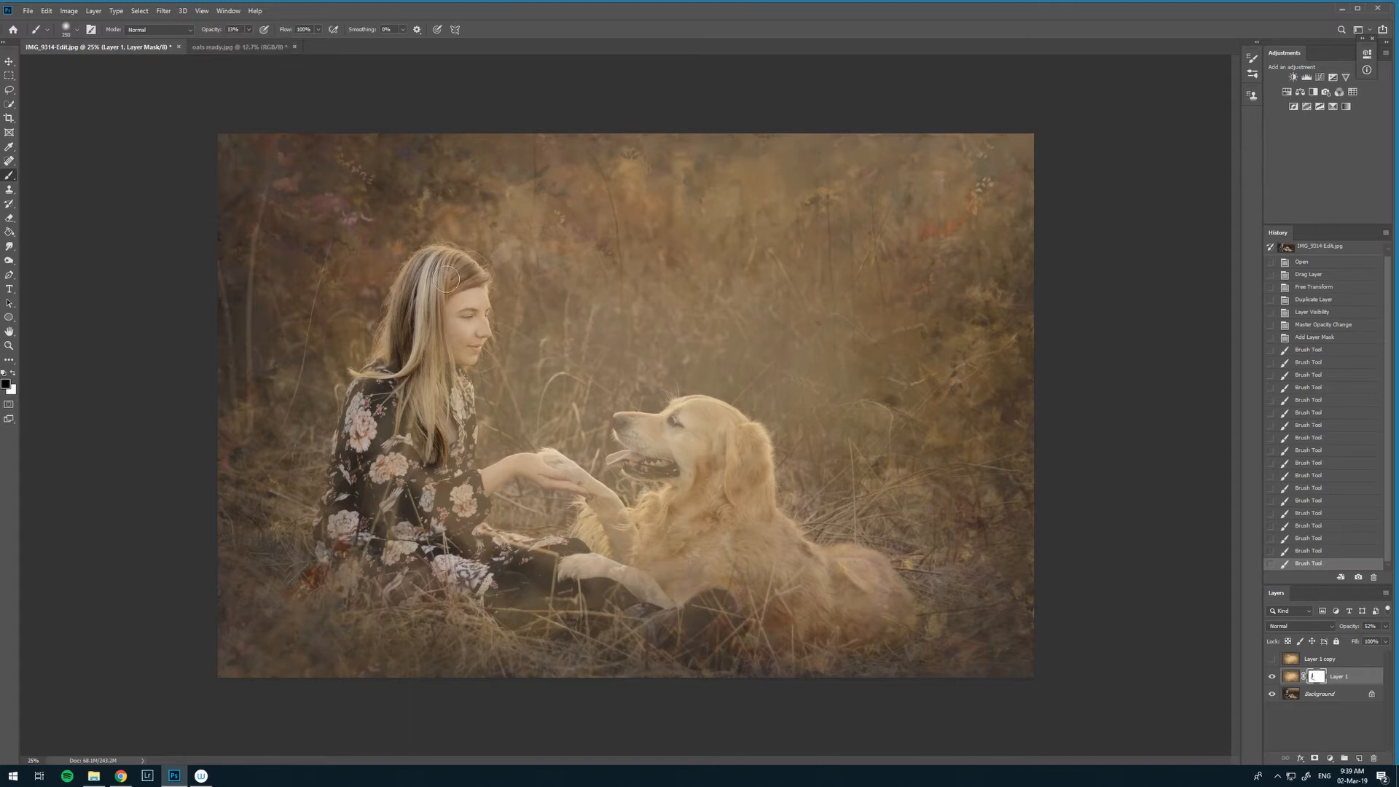
left_click(444, 306)
left_click(437, 318)
left_click(446, 306)
left_click(456, 293)
left_click(472, 298)
left_click(466, 350)
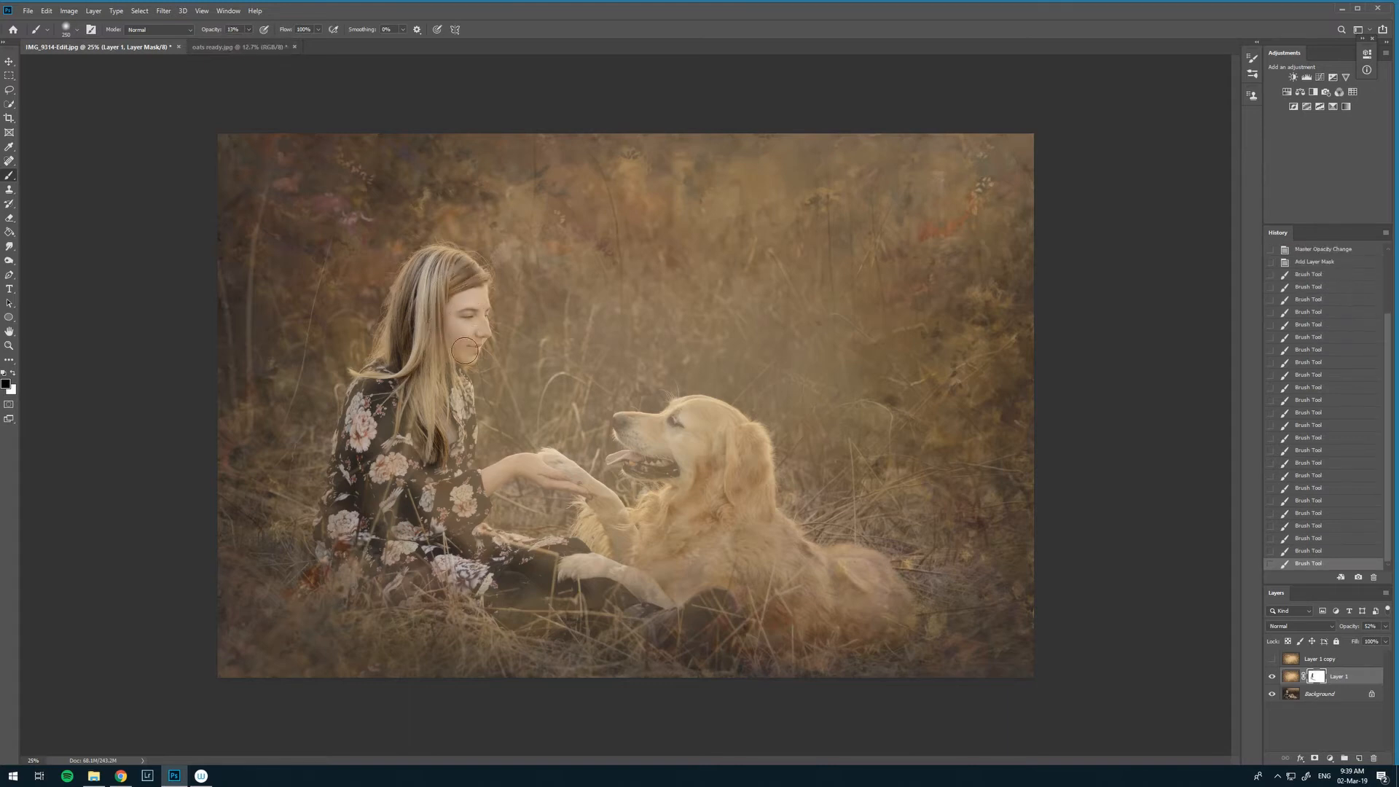
left_click(462, 351)
left_click(434, 373)
- Mask the texture lightly off the back and sleeve of the woman's dress and her legs
left_click_drag(385, 375, 348, 490)
left_click_drag(351, 442, 369, 528)
left_click(496, 585)
left_click(518, 573)
left_click(531, 597)
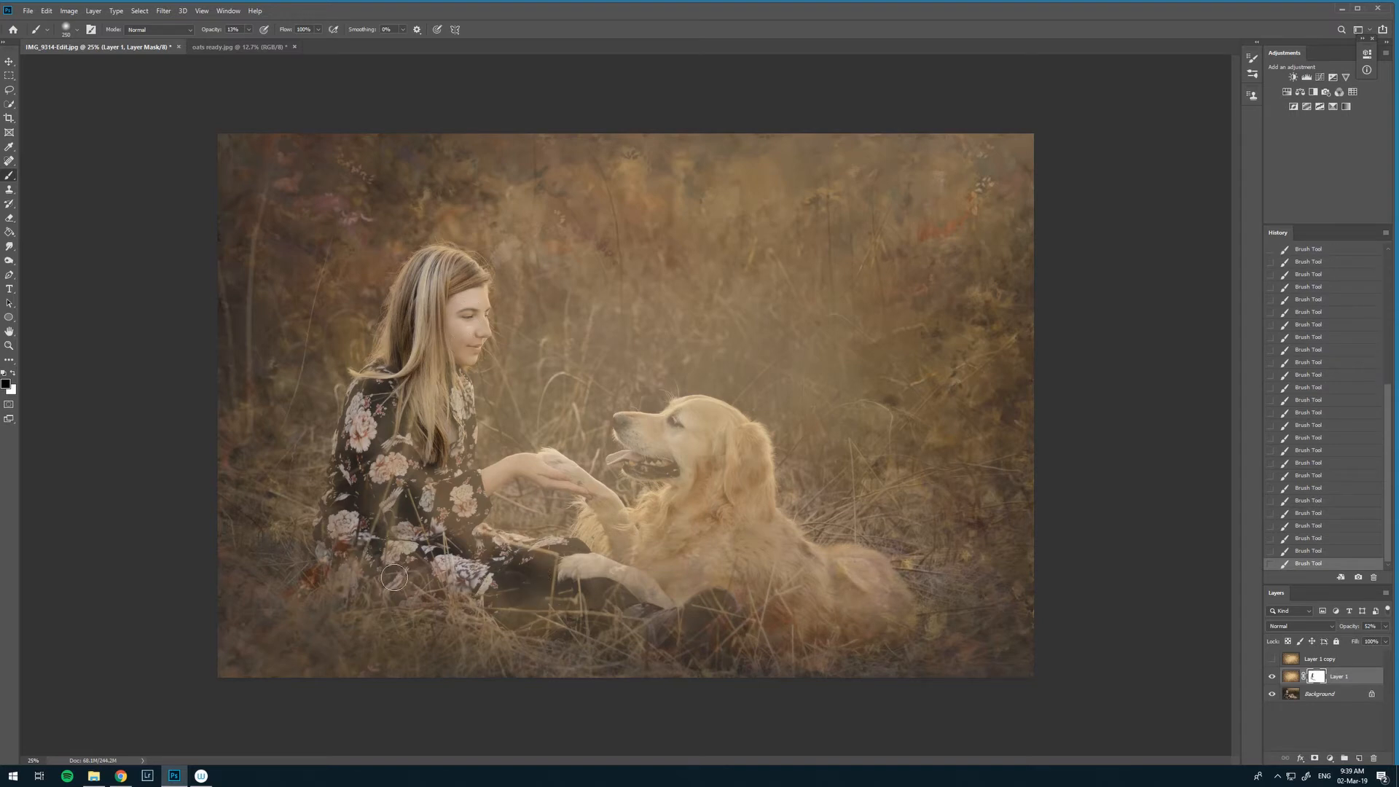
- Mask the texture off the lower back edge of the dress and the woman's boots, enlarging the brush
left_click(306, 595)
left_click(319, 575)
left_click(338, 561)
left_click(329, 574)
left_click(308, 602)
left_click(340, 545)
left_click(356, 532)
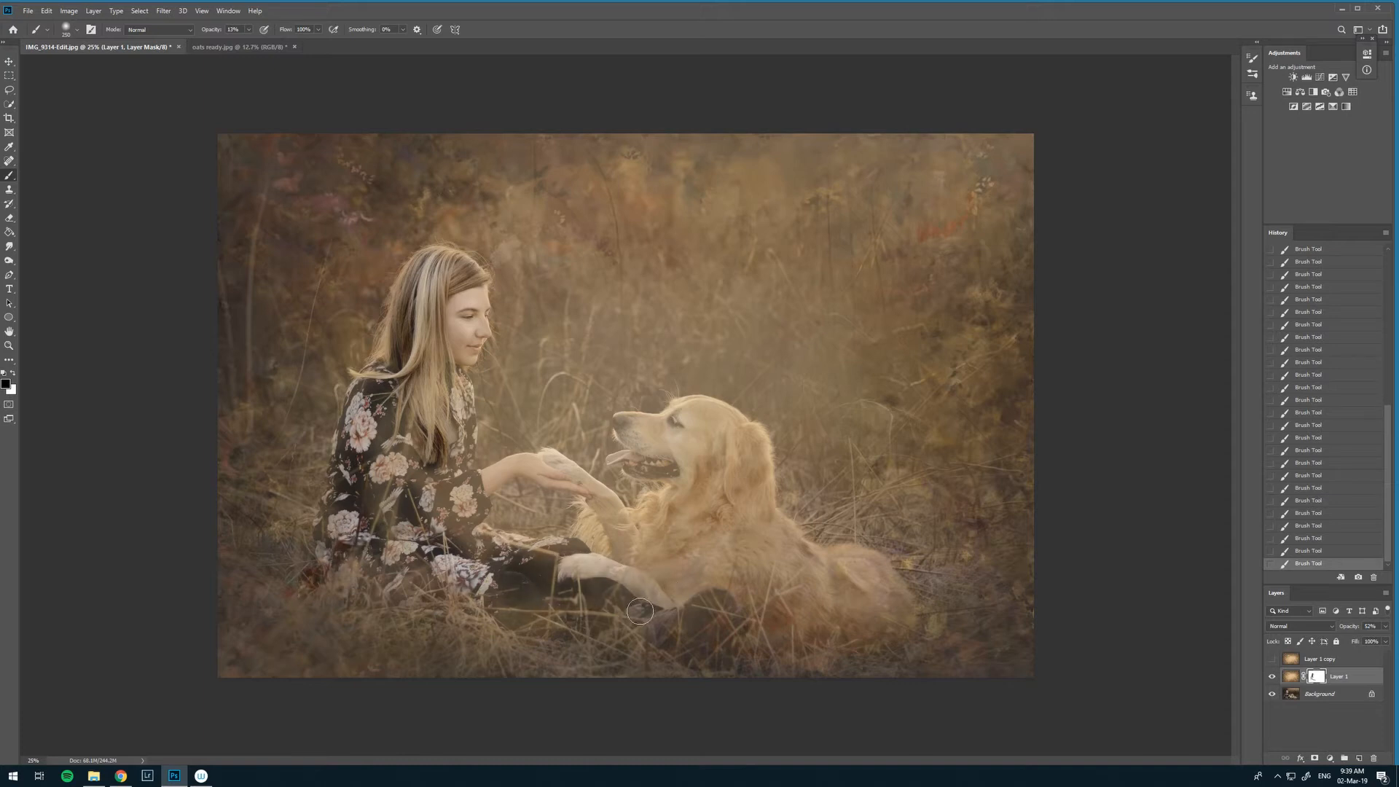
left_click_drag(649, 628, 651, 646)
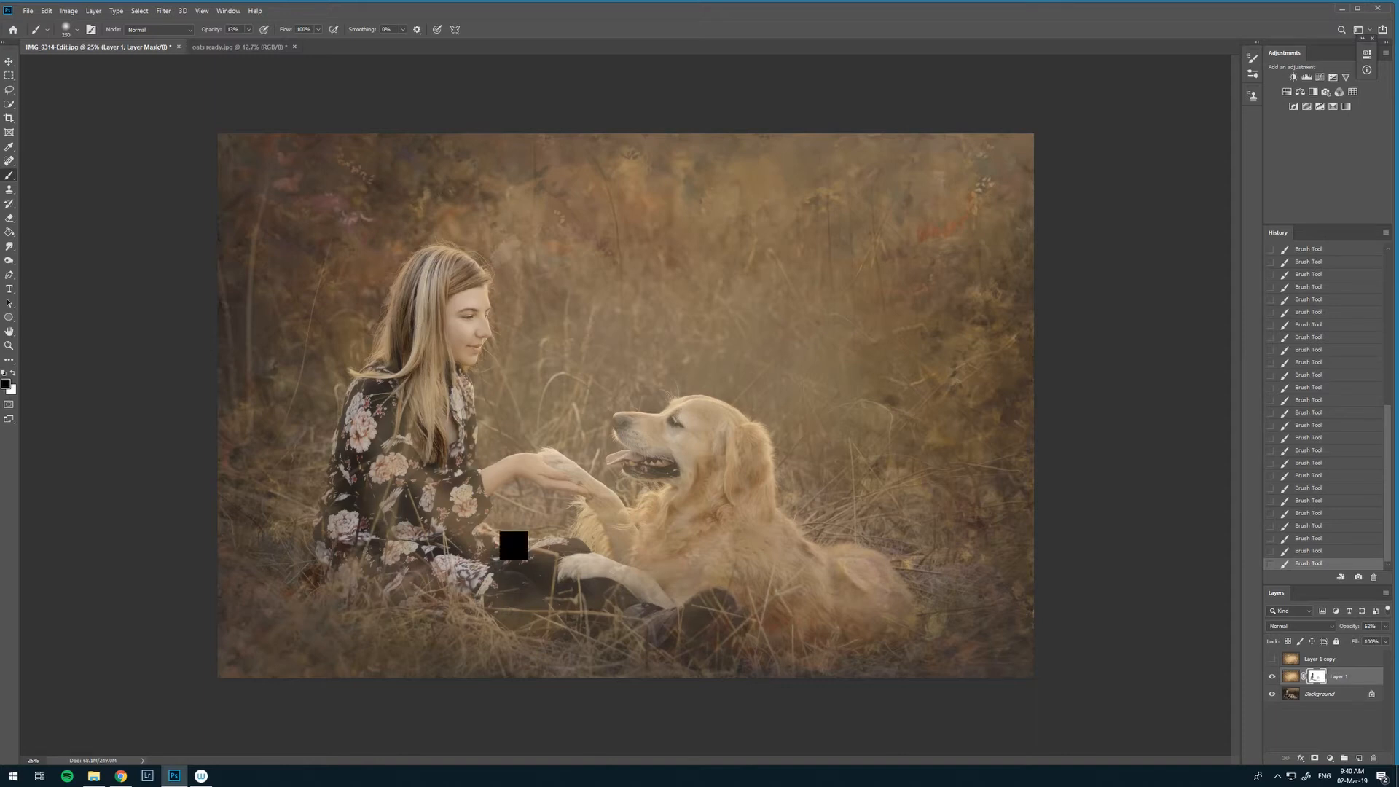
key("bracketright")
key("bracketright")
key("bracketright")
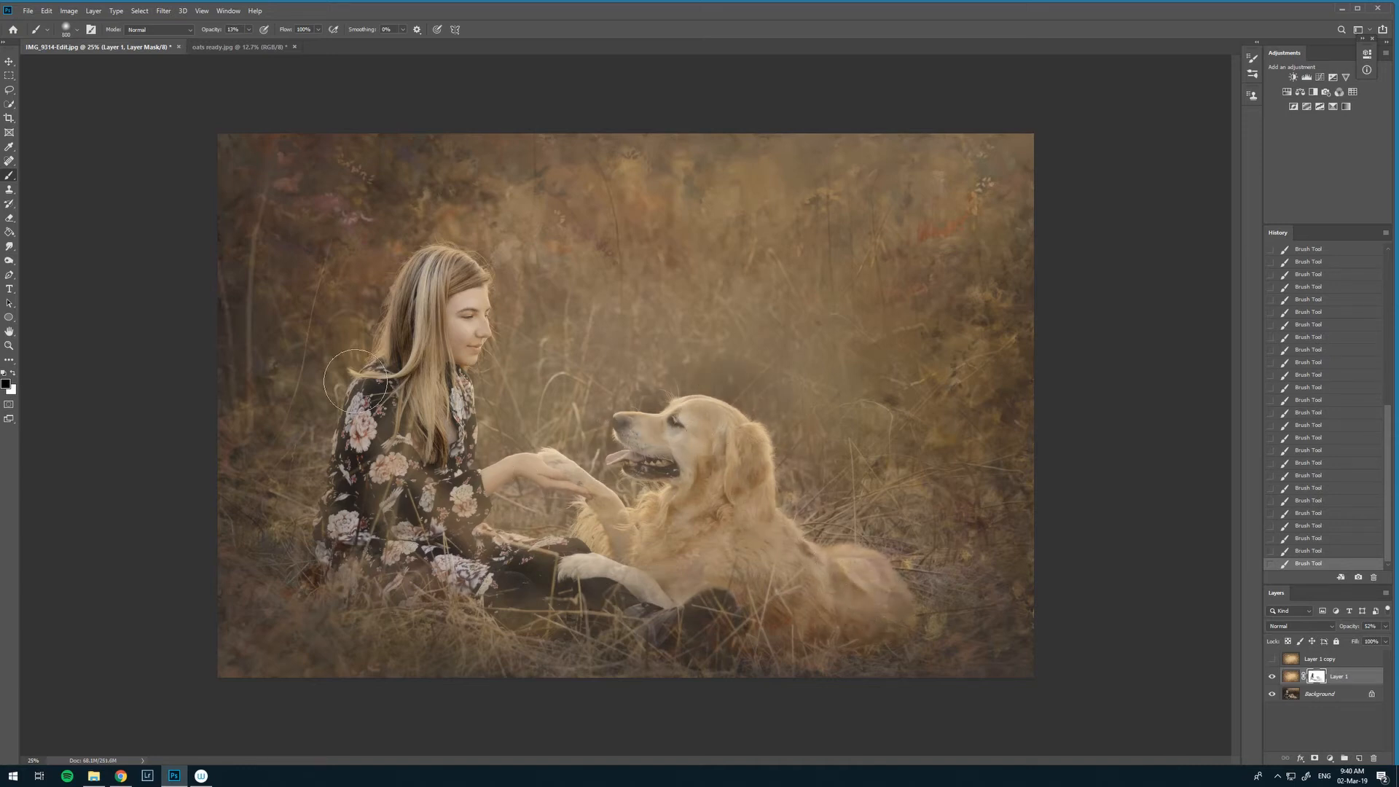
- Ready a much smaller brush for detailed mask work on the woman's face
left_click(12, 372)
left_click(9, 345)
left_click_drag(273, 257, 342, 257)
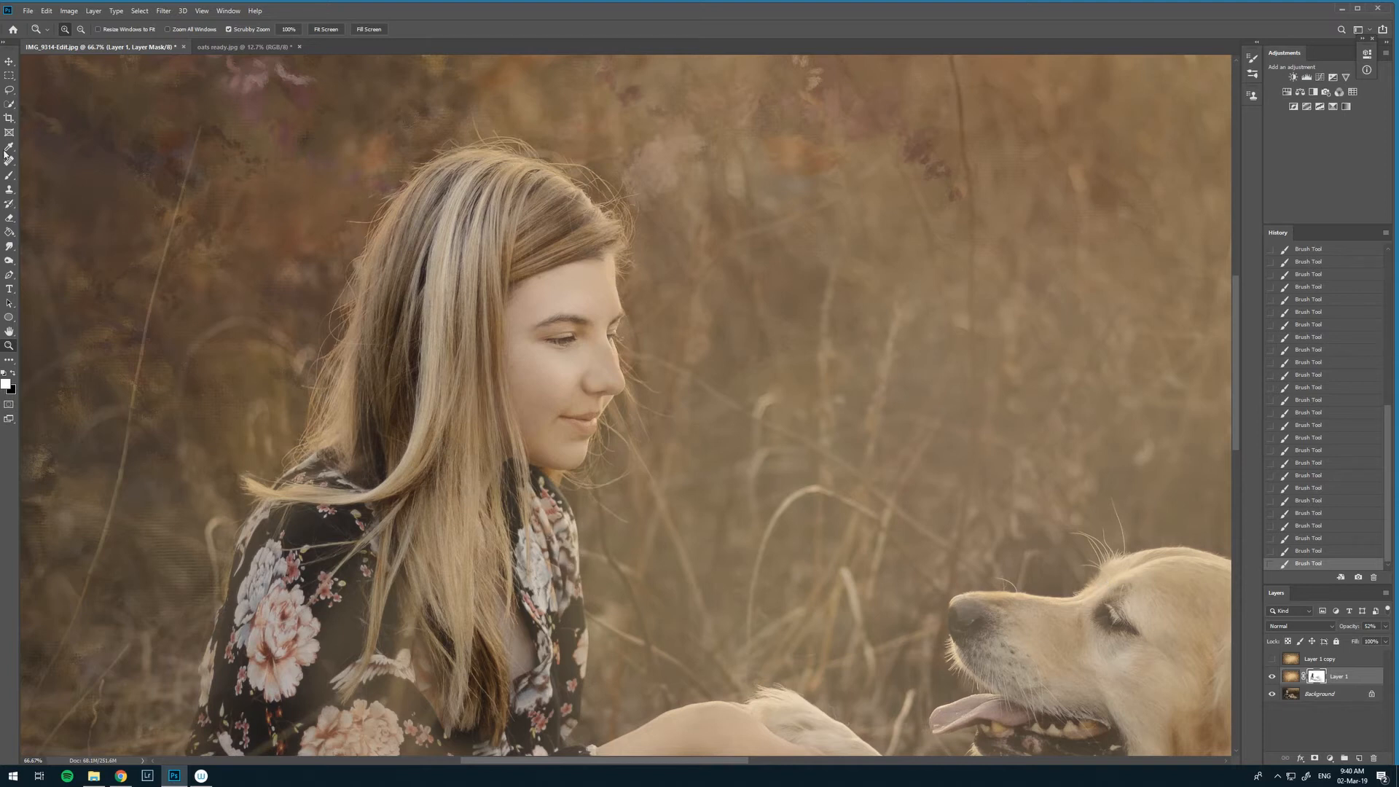
left_click(9, 175)
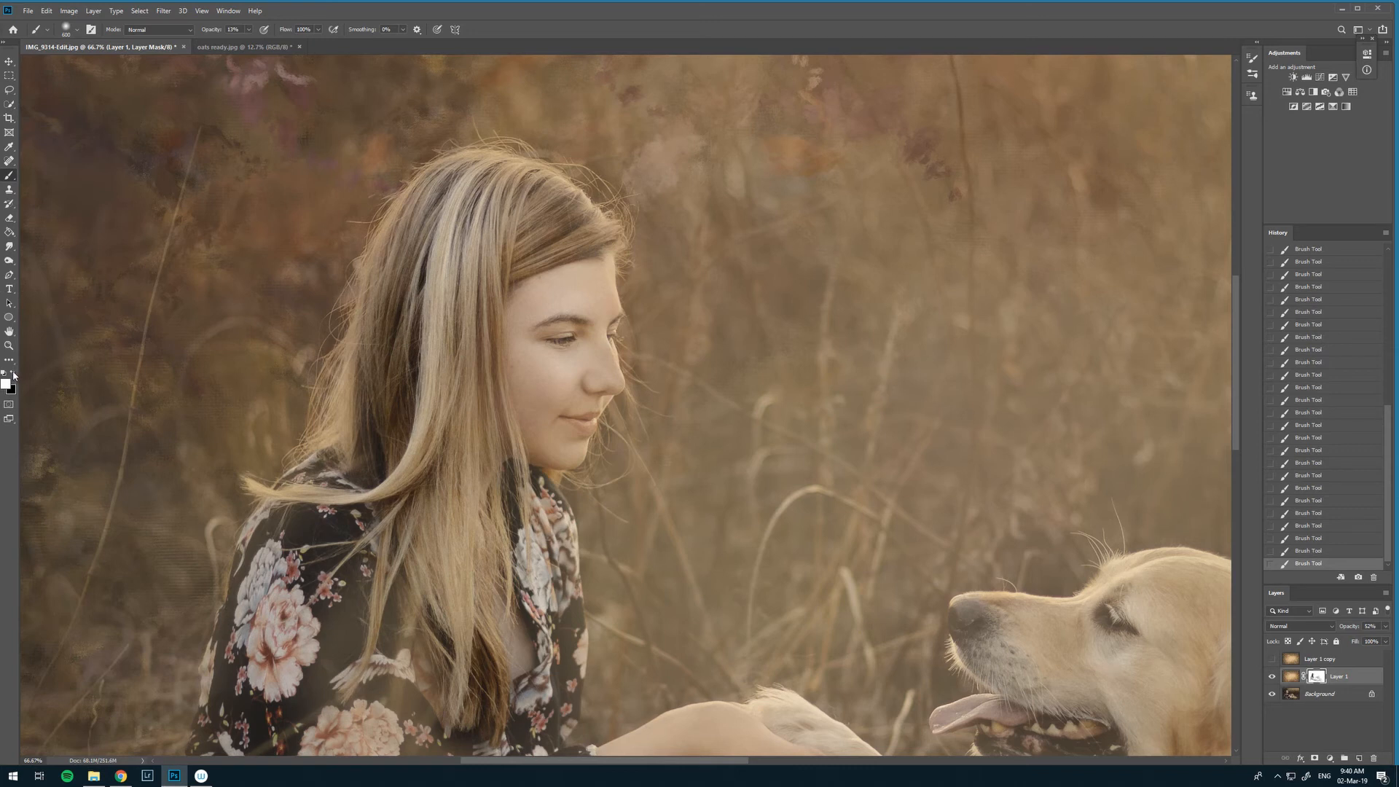
key("bracketleft")
key("bracketleft")
key("bracketleft")
key("bracketleft")
key("bracketleft")
- Try masking the texture off the woman's forehead with a smaller brush at 78% opacity, and undo the stroke
left_click(249, 30)
left_click(281, 43)
key("bracketleft")
key("bracketleft")
key("bracketleft")
left_click_drag(603, 255, 612, 289)
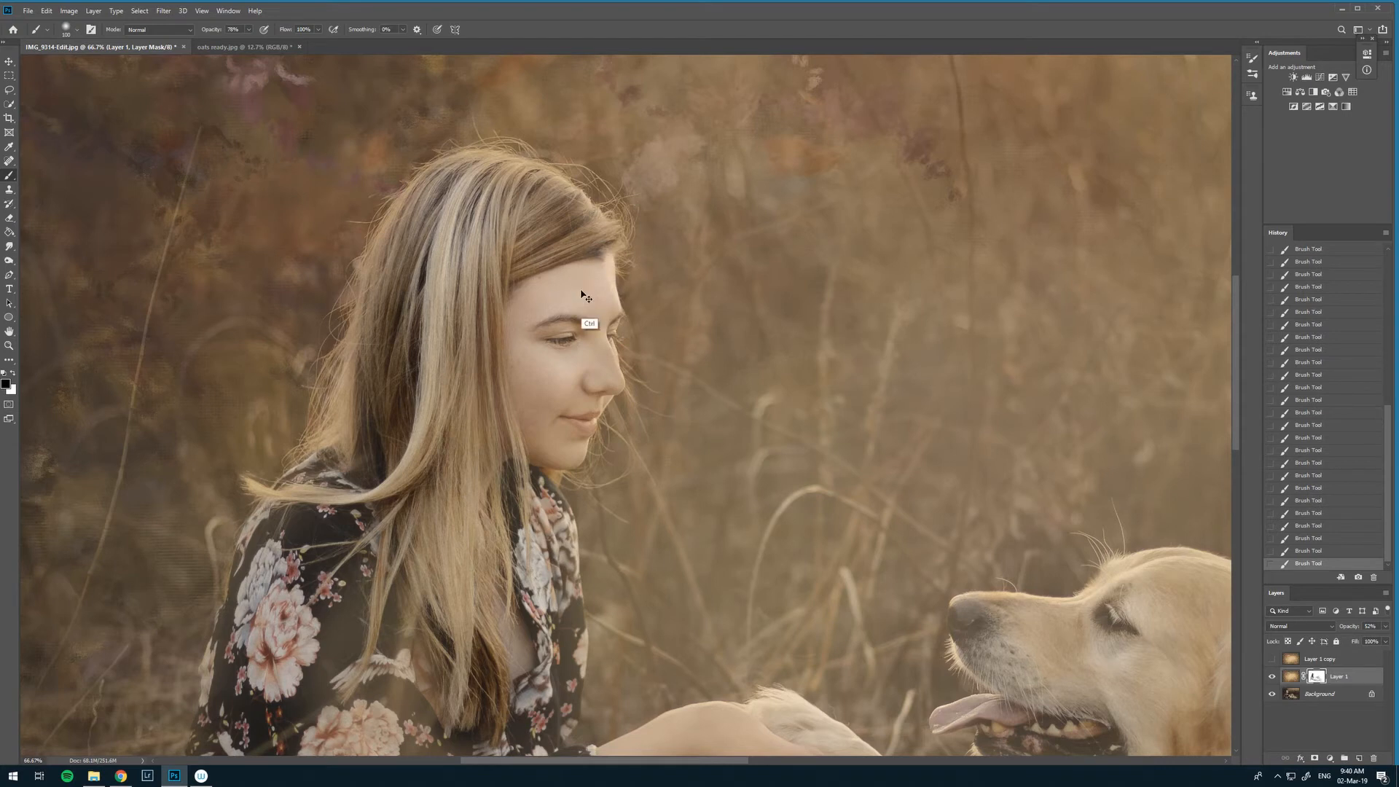
key("ctrl+z")
- Set the brush opacity to 52% and mask the texture off the woman's face
left_click(247, 30)
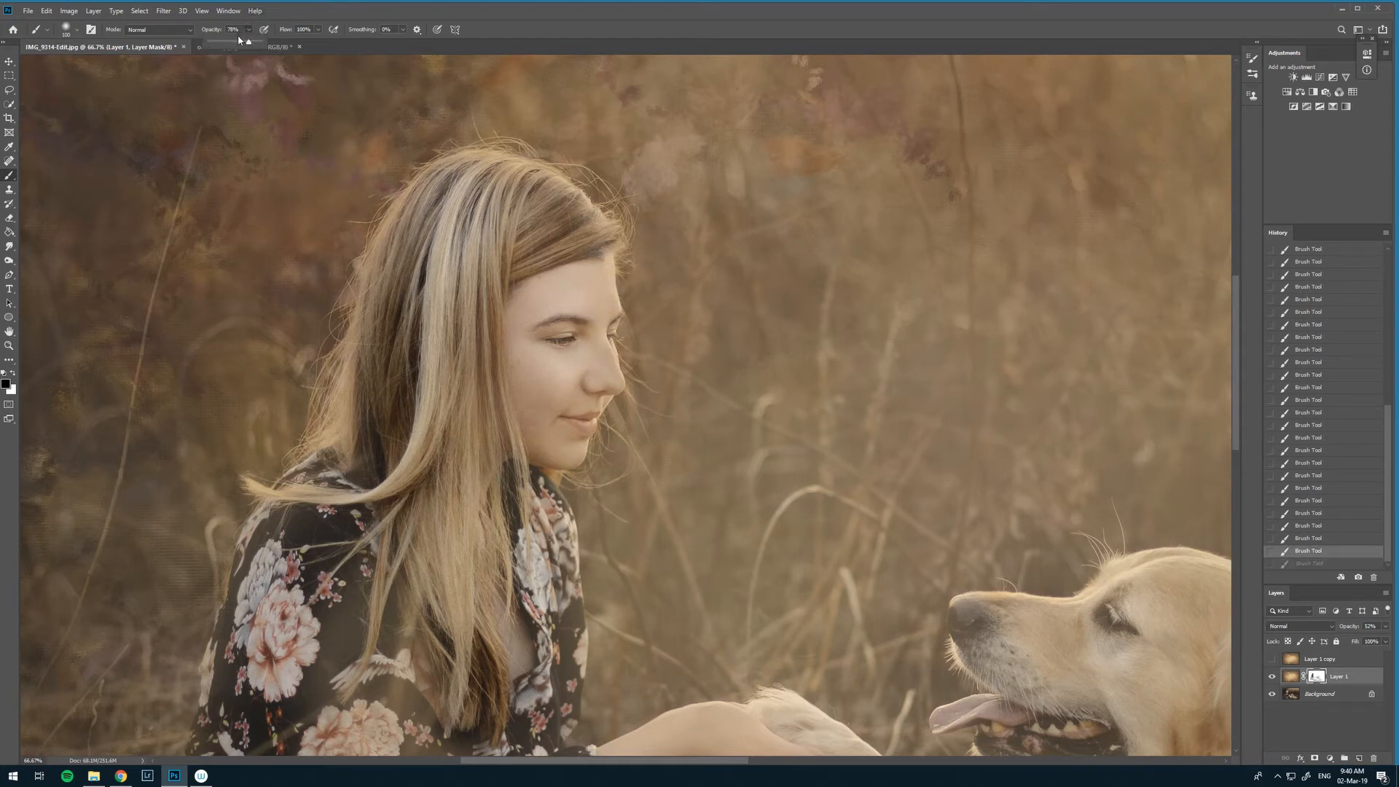
left_click(548, 308)
key("[")
left_click_drag(599, 289, 593, 291)
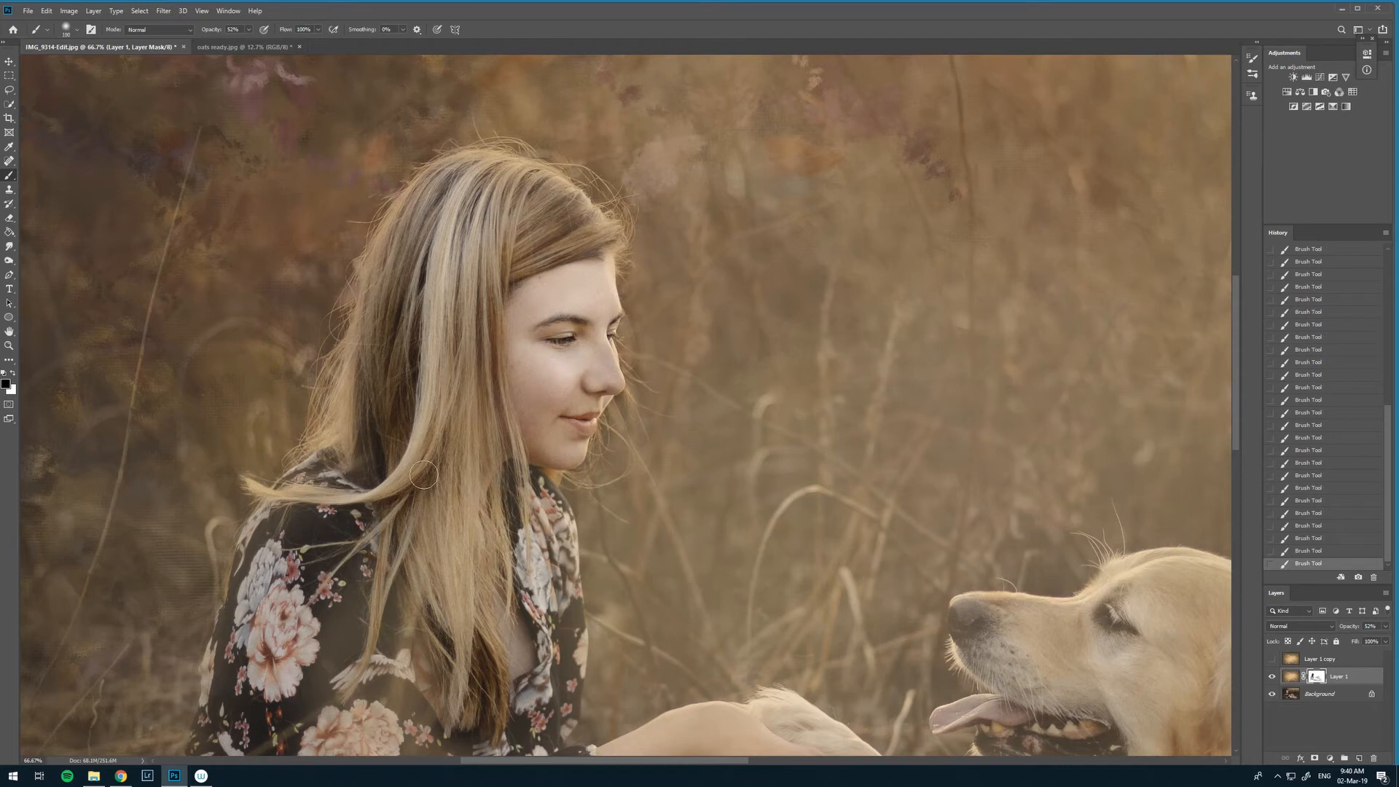
- Mask the texture off the woman's hand and the dog's raised paw with a slightly larger brush
left_click_drag(862, 598, 558, 198)
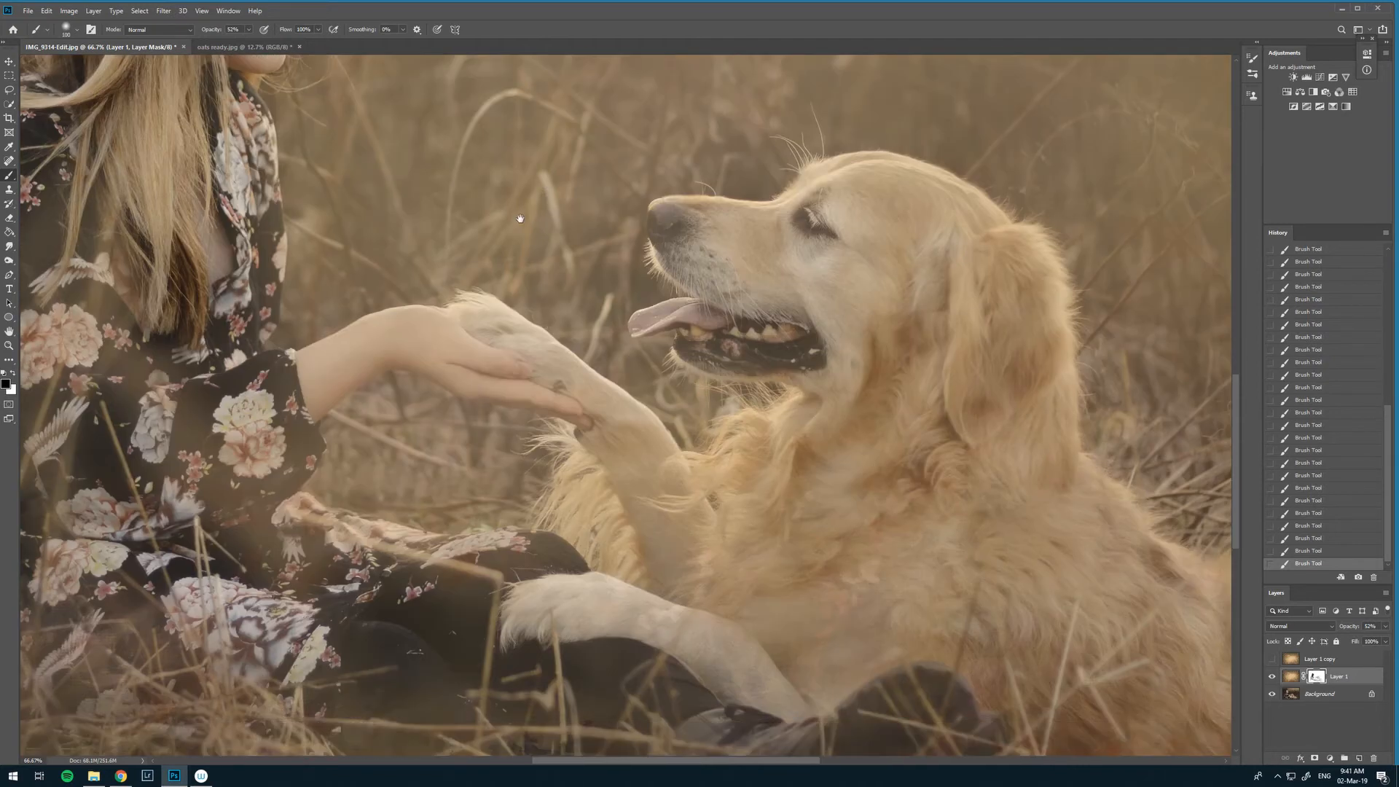
key("bracketright")
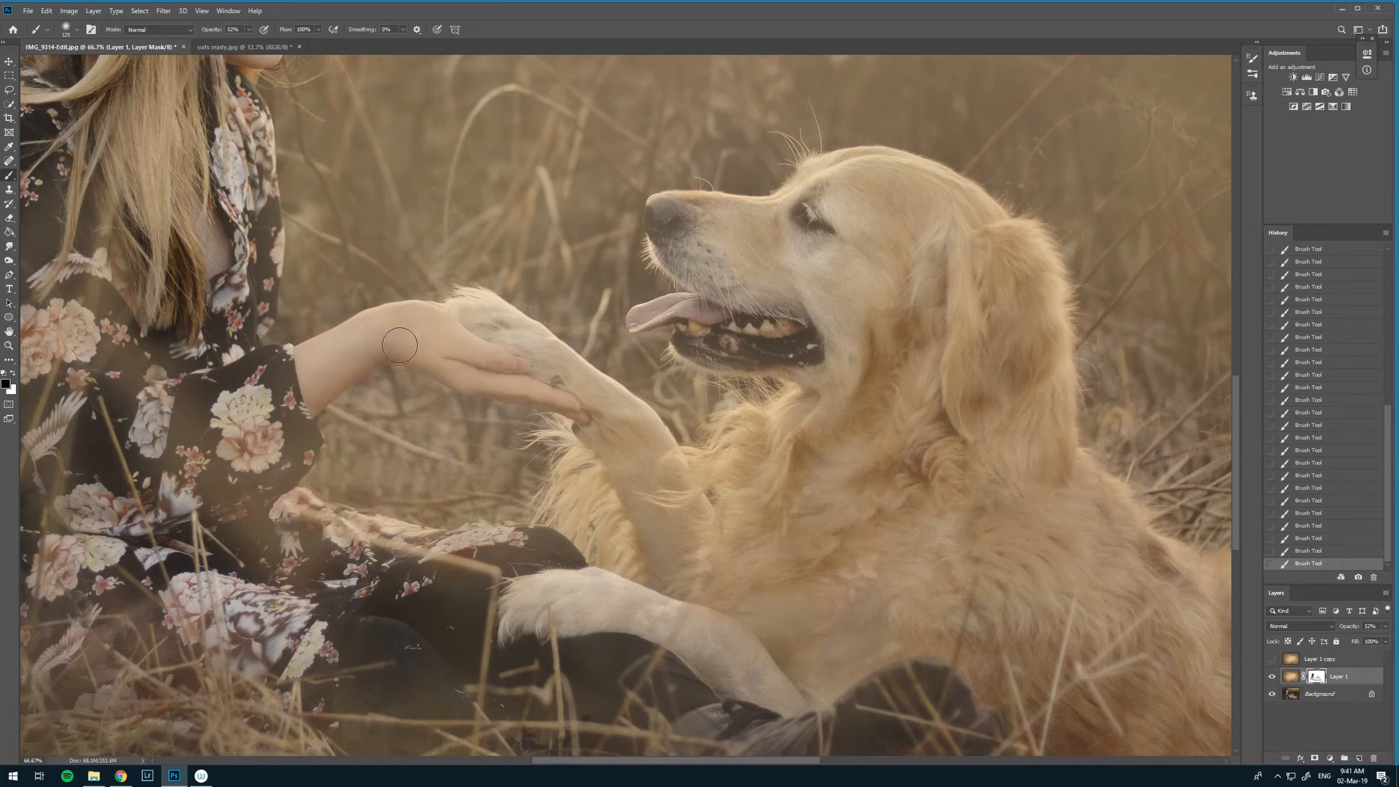
left_click_drag(426, 326, 523, 375)
left_click_drag(409, 351, 534, 383)
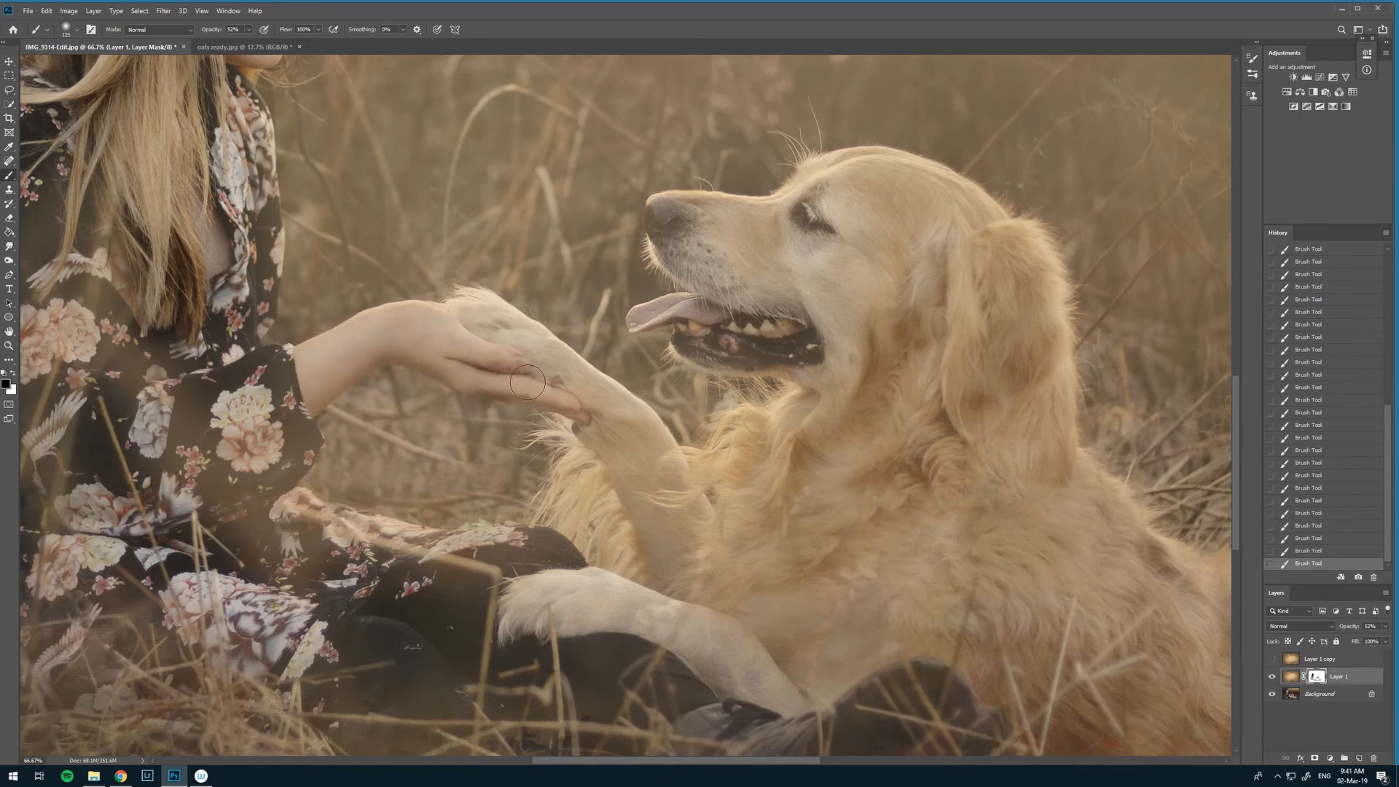
mouse_move(641, 408)
left_mouse_down()
mouse_move(510, 352)
mouse_move(466, 313)
mouse_move(545, 363)
left_mouse_up()
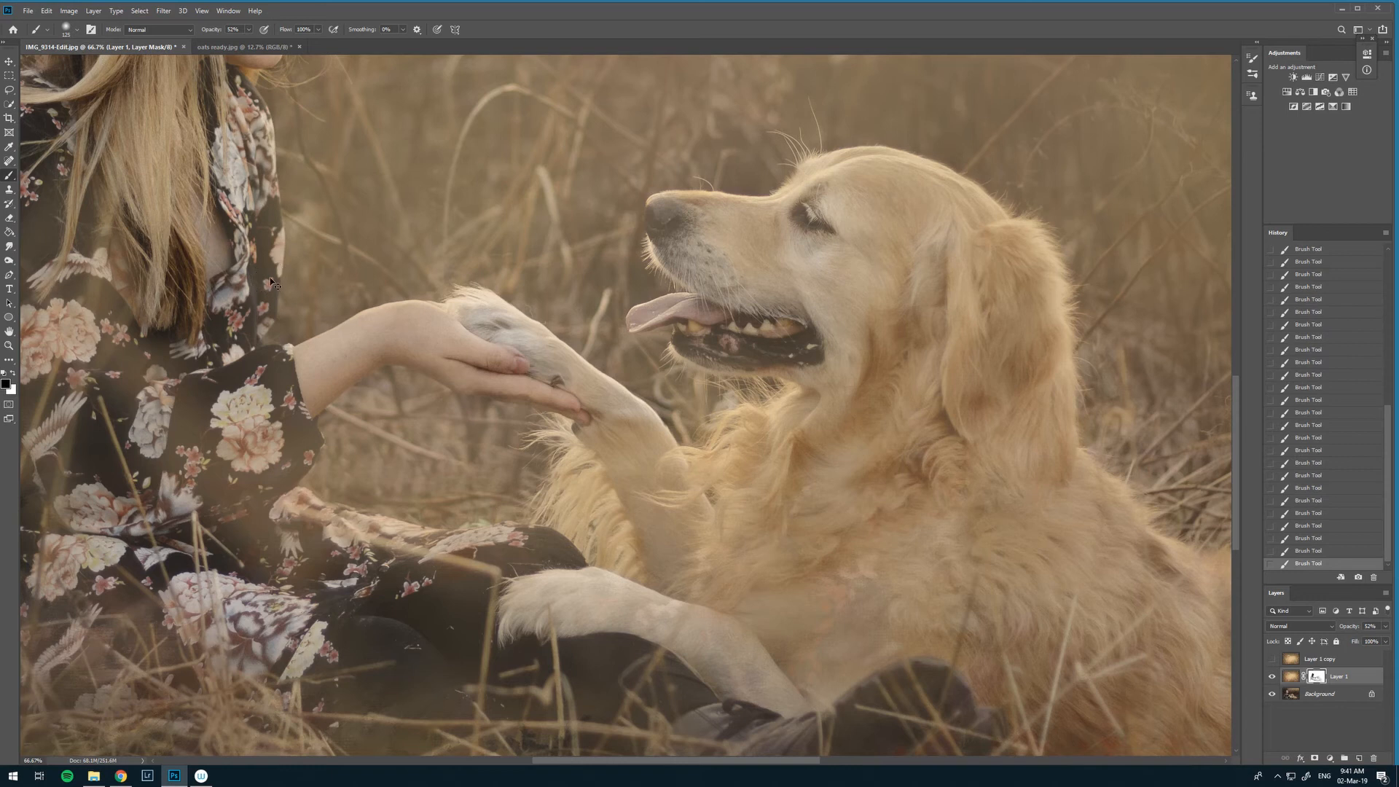
key("ctrl+0")
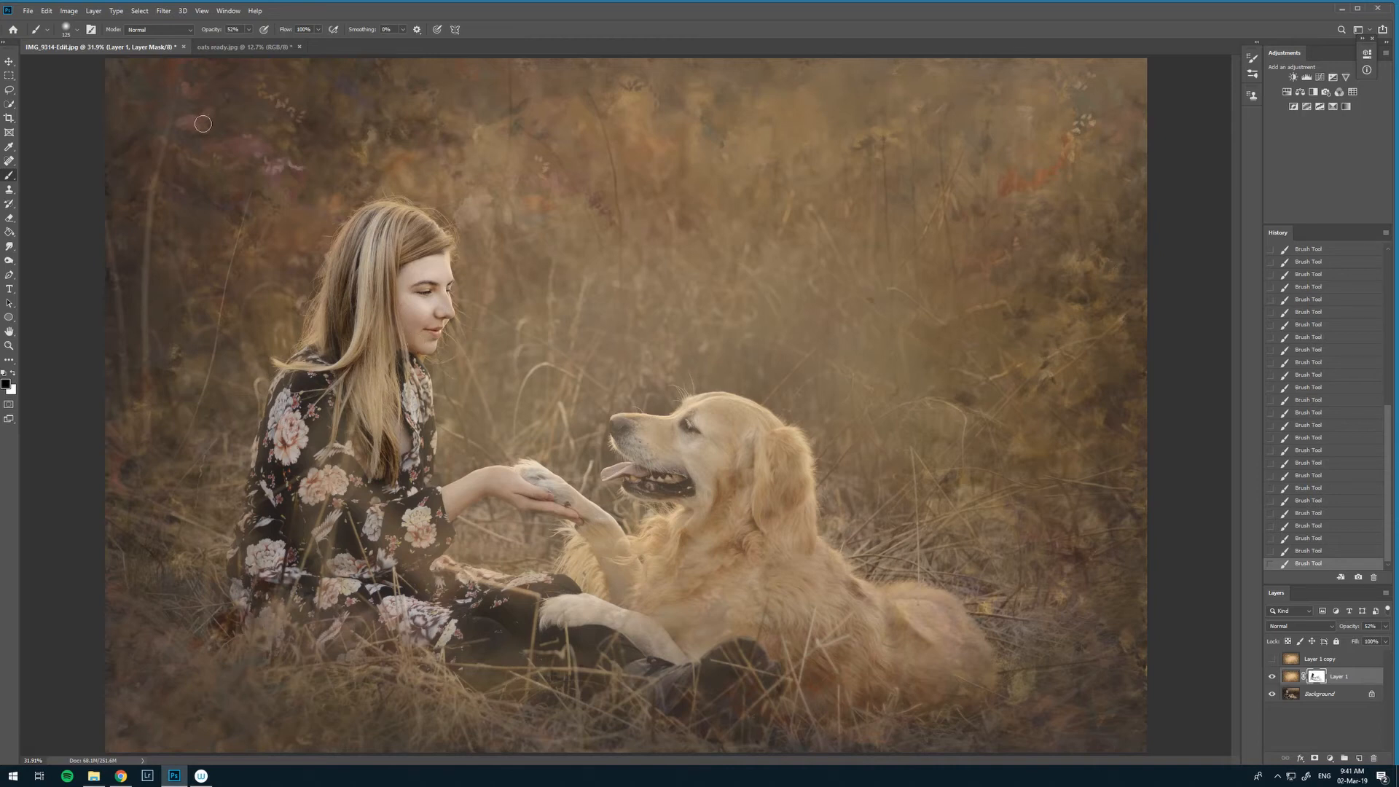
- Set the brush opacity to 39%, enlarge the brush and mask more of the texture off the woman's dress
left_click(248, 30)
left_click_drag(246, 42, 242, 41)
key("]")
key("]")
key("]")
key("]")
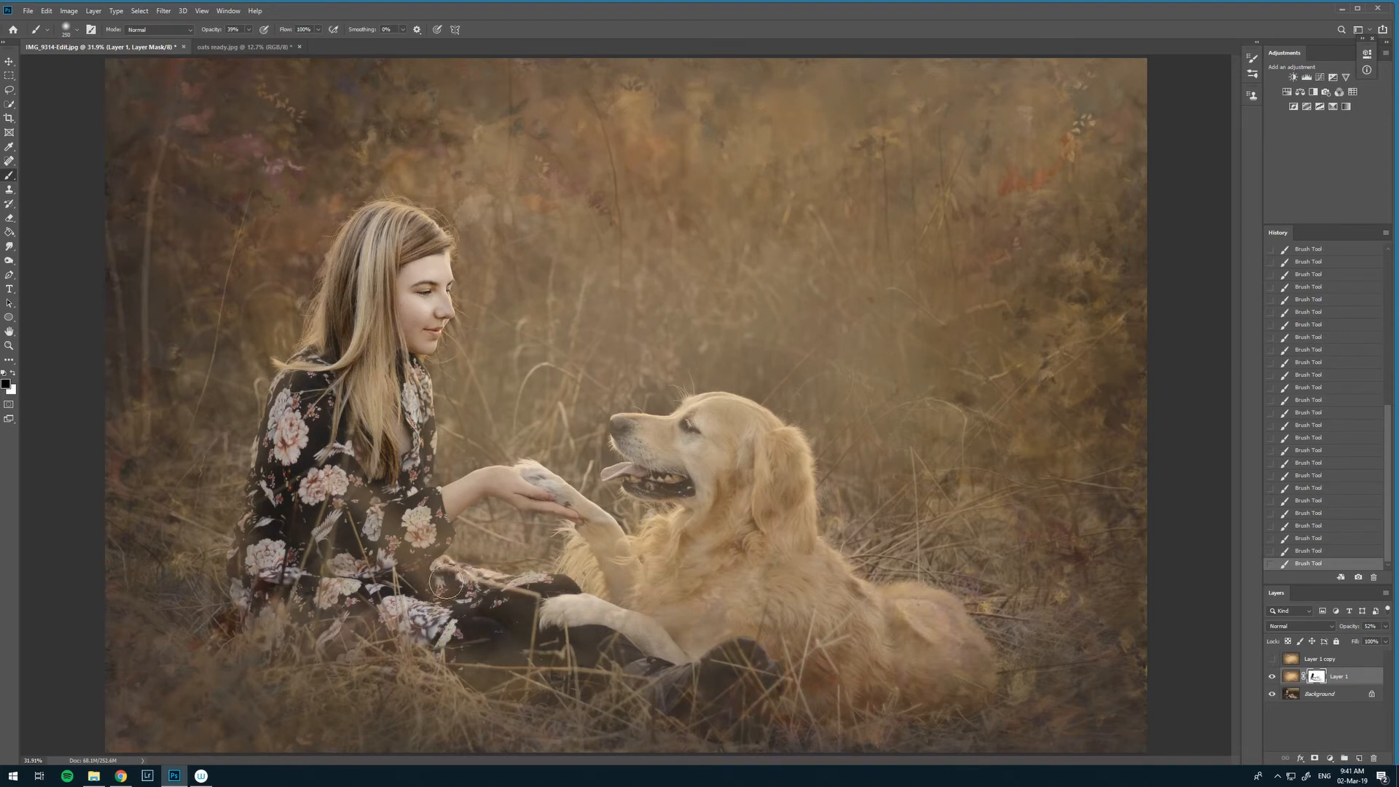
- Mask the texture off the dog's nose and mouth using black and a smaller brush
left_click(12, 374)
left_click(13, 375)
key("bracketright")
key("bracketleft")
key("bracketleft")
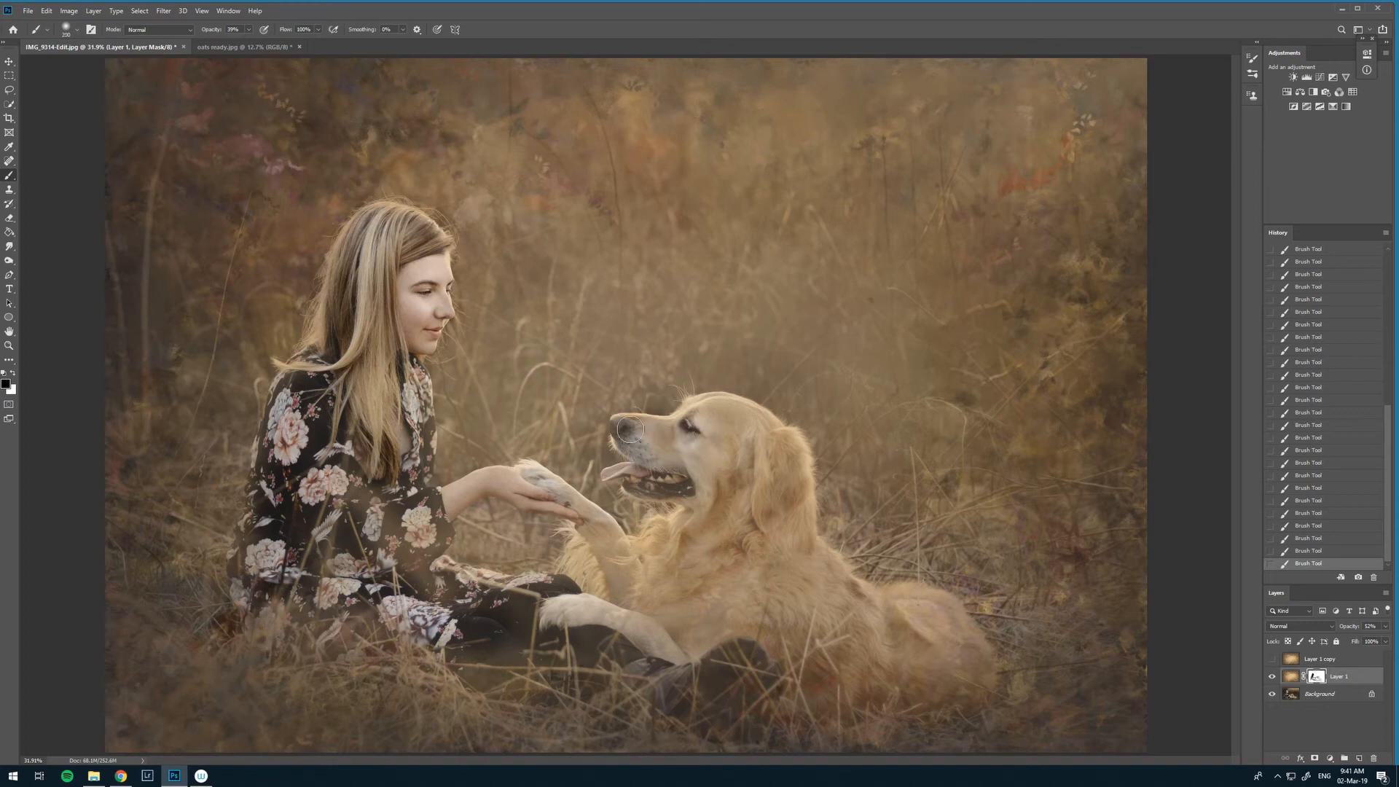
left_click_drag(626, 430, 631, 440)
mouse_move(670, 491)
left_mouse_down()
mouse_move(682, 490)
mouse_move(632, 488)
mouse_move(687, 492)
left_mouse_up()
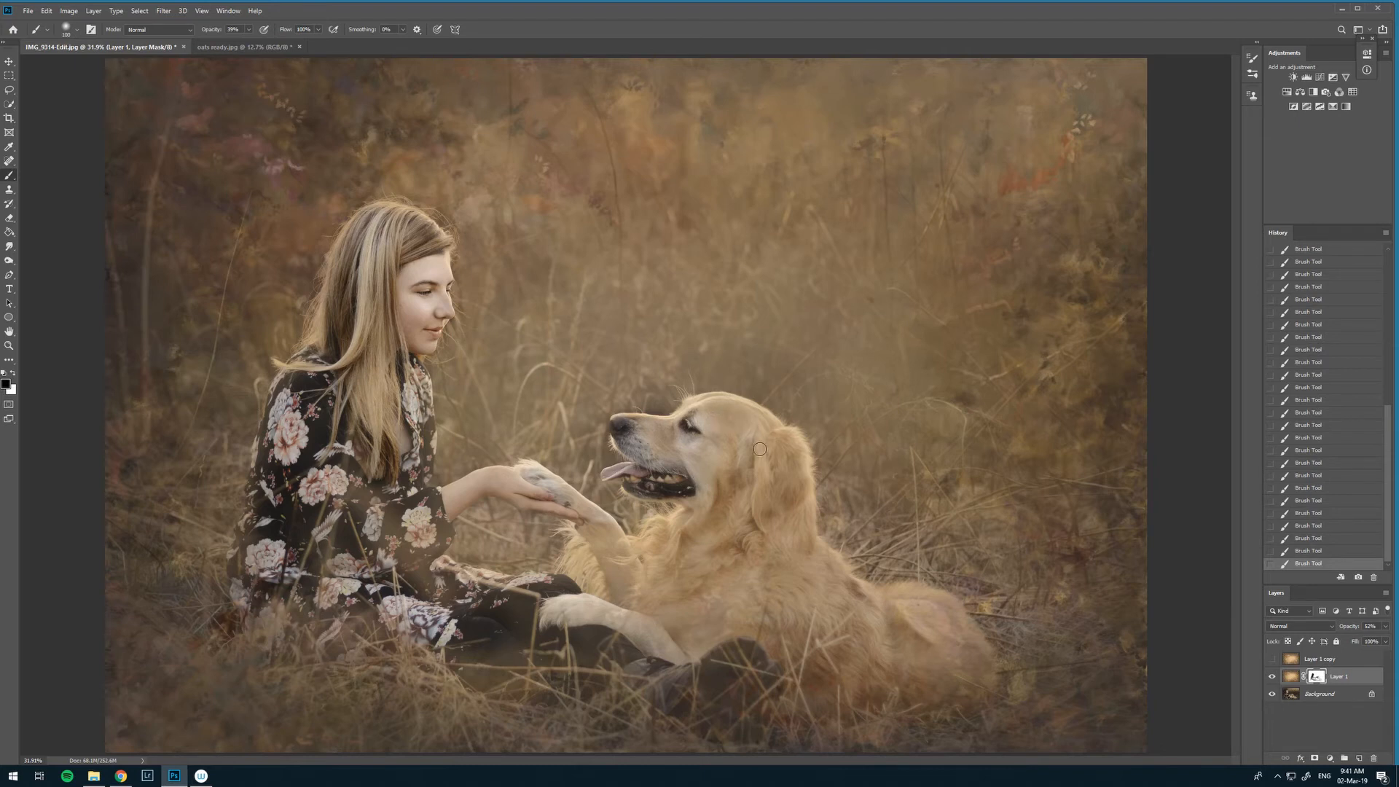
- Mask the texture off the dog's ear and cheek, enlarging the brush slightly for the cheek
left_click_drag(788, 443, 784, 503)
key("bracketright")
mouse_move(753, 452)
left_mouse_down()
mouse_move(725, 583)
mouse_move(717, 470)
left_mouse_up()
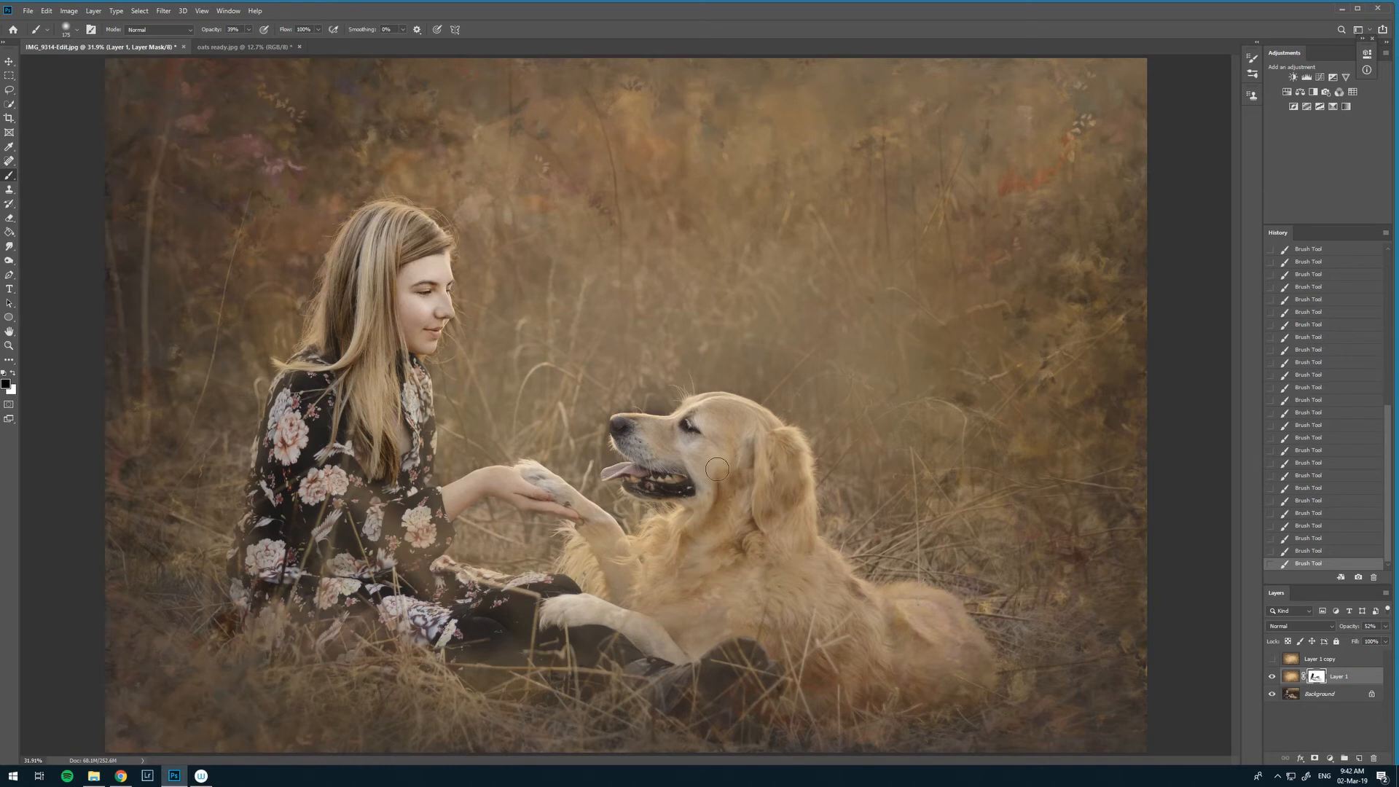
- Mask the texture off the dog's front legs, chest and body
mouse_move(595, 523)
left_mouse_down()
mouse_move(590, 511)
mouse_move(599, 588)
left_mouse_up()
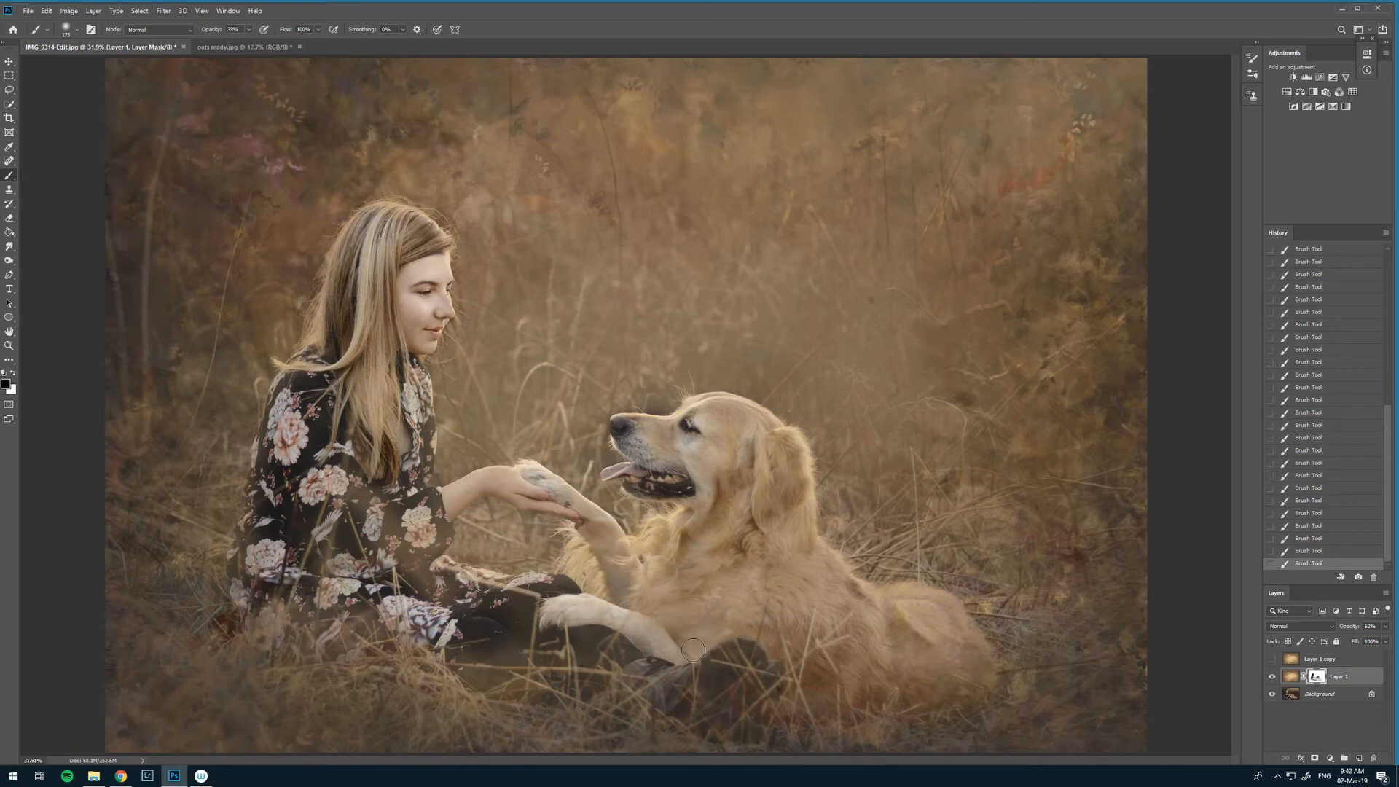
mouse_move(693, 650)
left_mouse_down()
mouse_move(699, 613)
mouse_move(729, 545)
left_mouse_up()
mouse_move(875, 669)
left_mouse_down()
mouse_move(934, 663)
mouse_move(933, 628)
mouse_move(890, 617)
left_mouse_up()
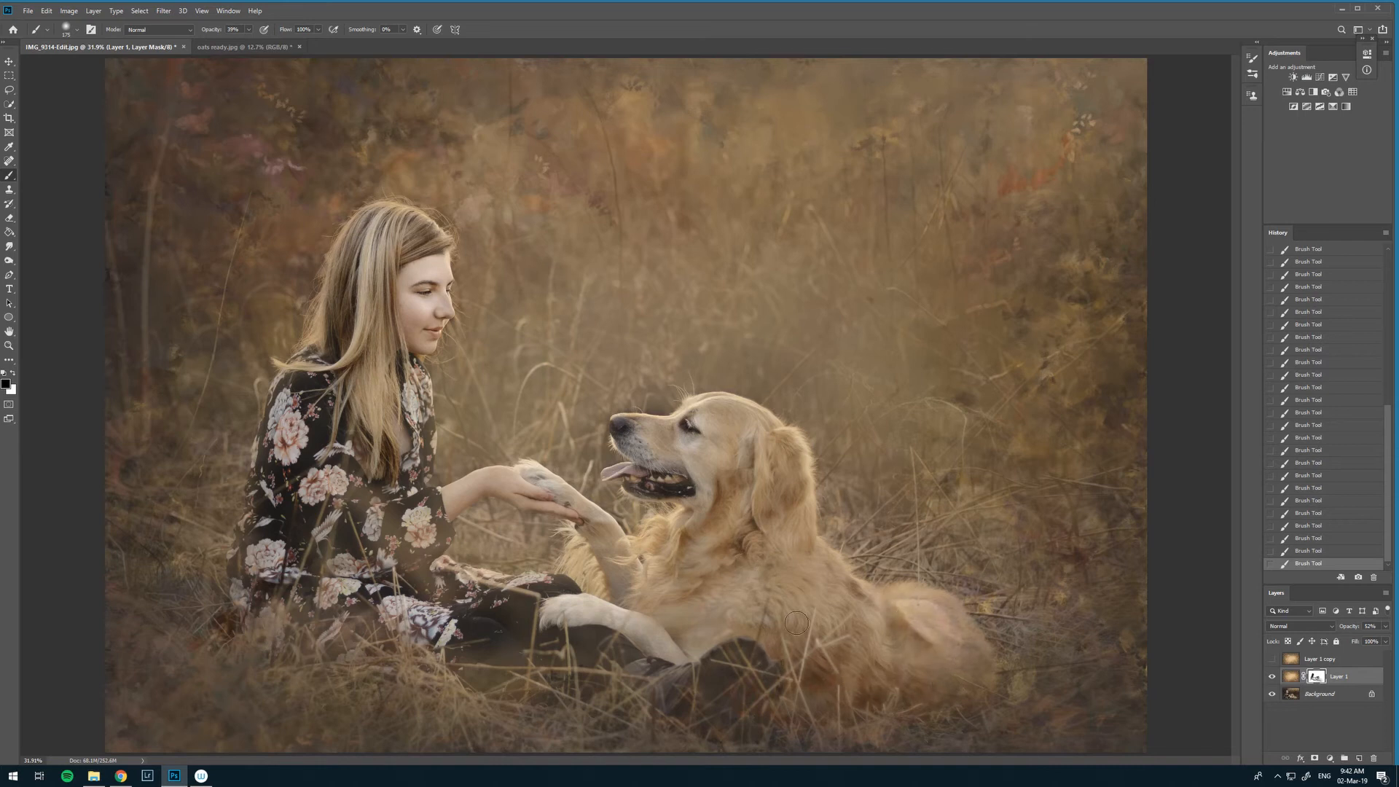
mouse_move(796, 622)
left_mouse_down()
mouse_move(784, 536)
mouse_move(710, 506)
mouse_move(753, 469)
mouse_move(724, 534)
mouse_move(689, 488)
mouse_move(702, 453)
mouse_move(644, 450)
mouse_move(627, 430)
mouse_move(751, 432)
mouse_move(741, 422)
mouse_move(777, 445)
mouse_move(813, 563)
mouse_move(809, 553)
mouse_move(979, 661)
mouse_move(965, 686)
mouse_move(816, 660)
mouse_move(754, 627)
mouse_move(751, 651)
mouse_move(687, 668)
mouse_move(769, 652)
mouse_move(777, 685)
left_mouse_up()
- Enlarge the brush and mask the texture off the lower part of the woman's dress and her legs
key("bracketright")
key("bracketright")
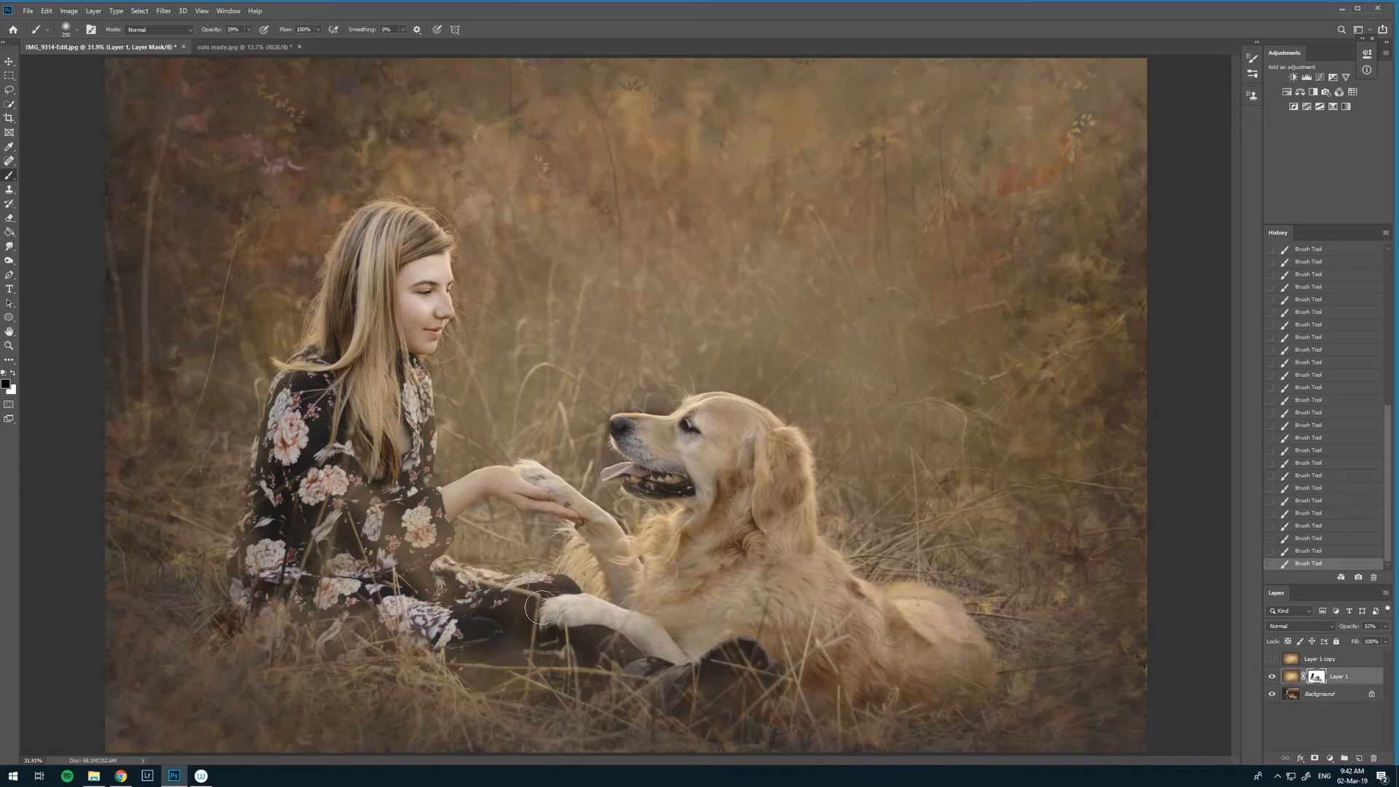
mouse_move(319, 618)
left_mouse_down()
mouse_move(470, 655)
mouse_move(296, 595)
mouse_move(297, 628)
left_mouse_up()
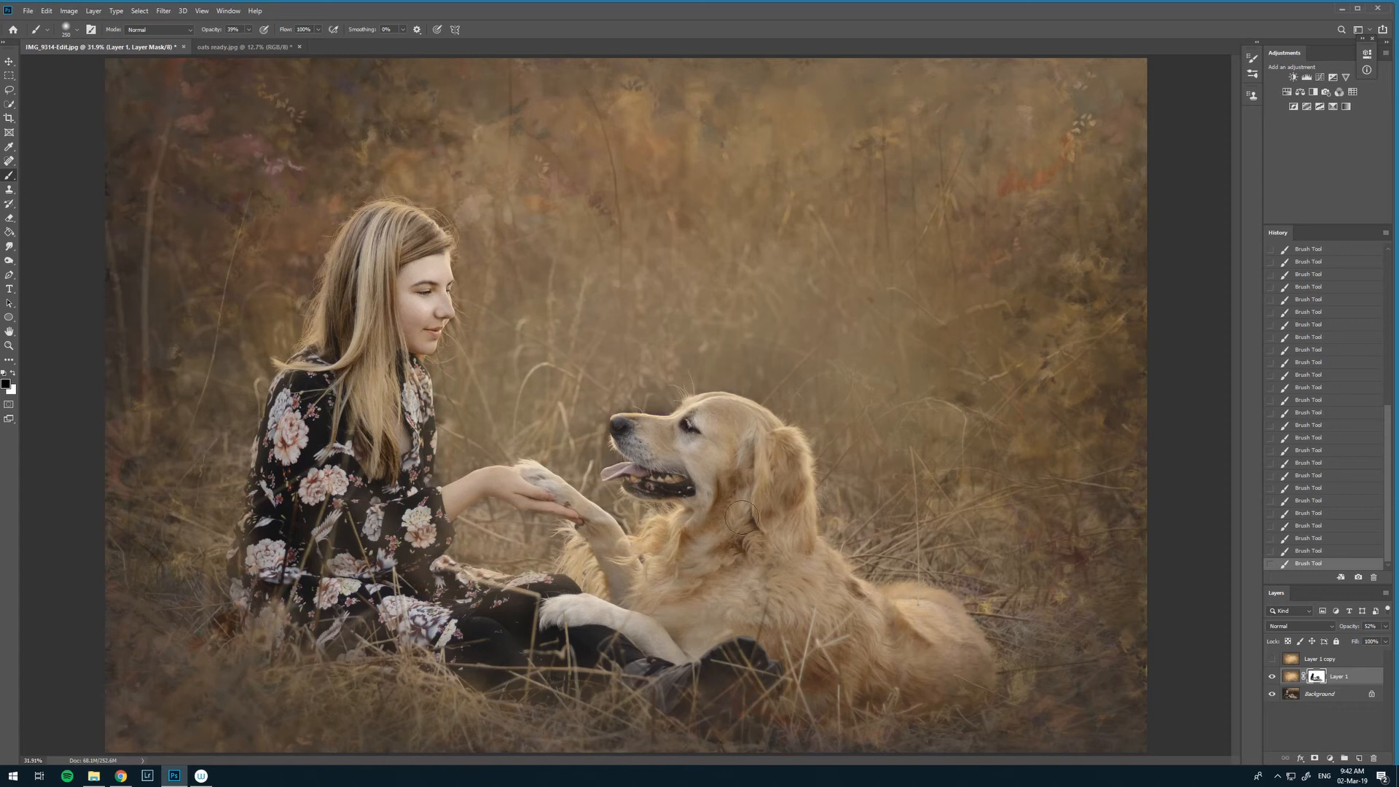
- Reduce the brush size, set its opacity to 100% and make white the painting colour
left_click(14, 374)
key("bracketleft")
key("bracketleft")
key("bracketleft")
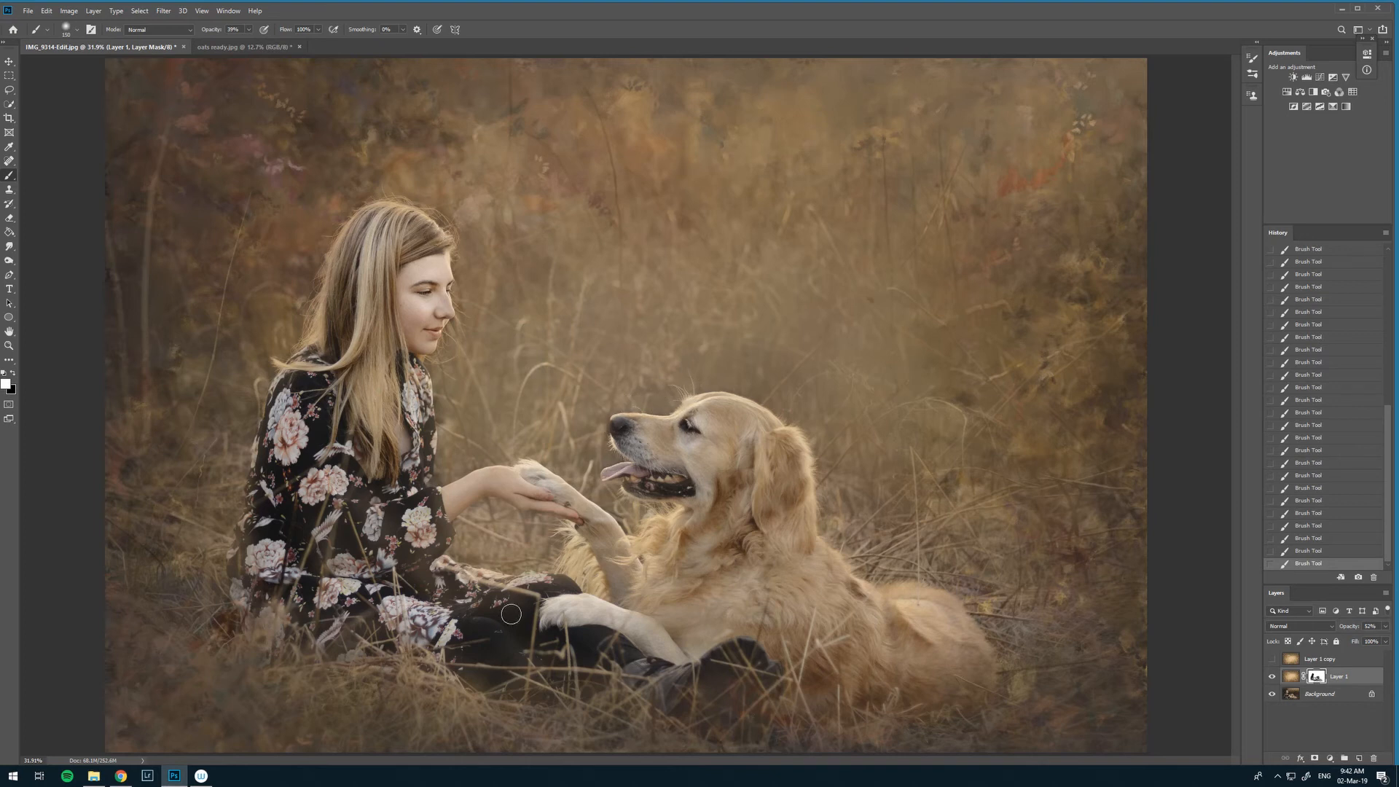
left_click(13, 374)
left_click(247, 29)
left_click(418, 310)
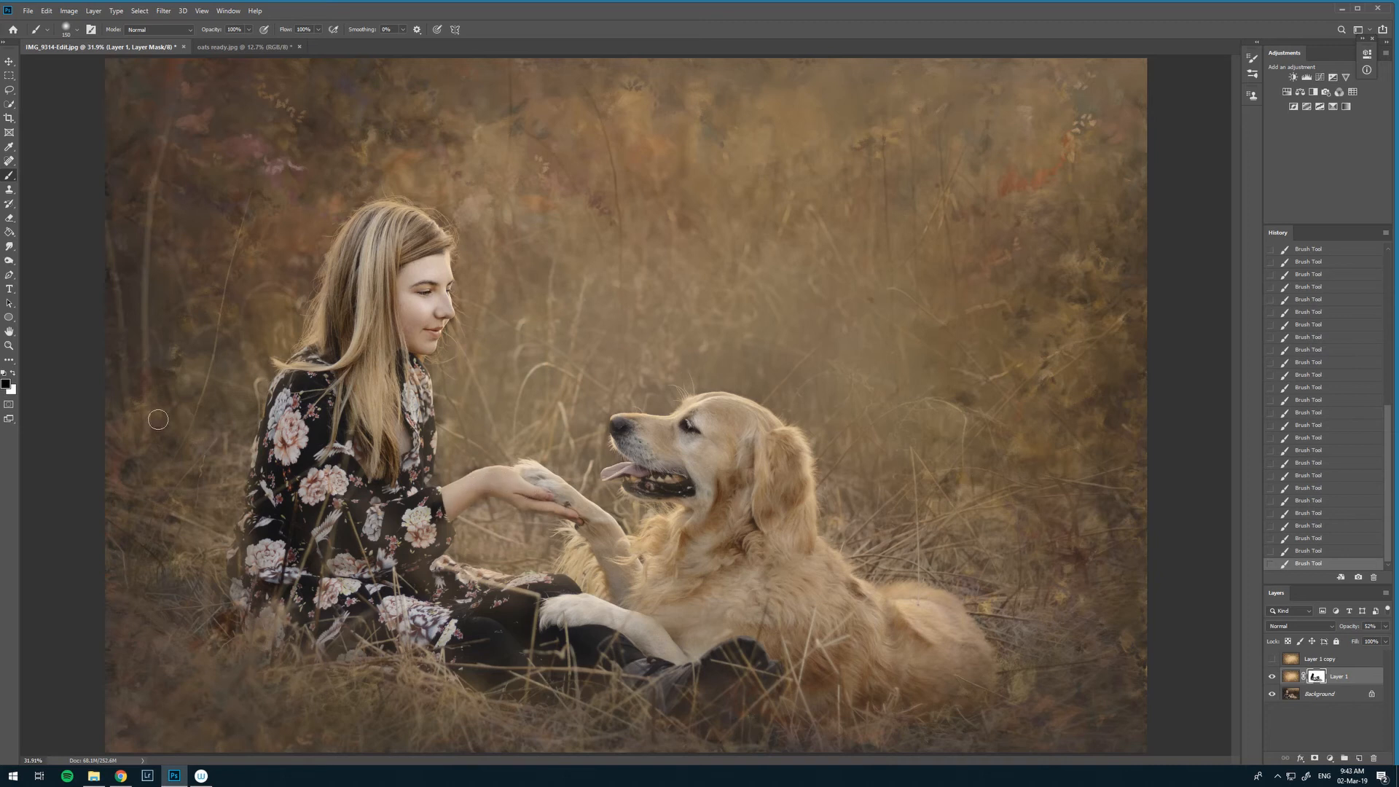
left_click(12, 374)
- Make the Layer 1 copy texture visible and add a layer mask to it
left_click(1307, 659)
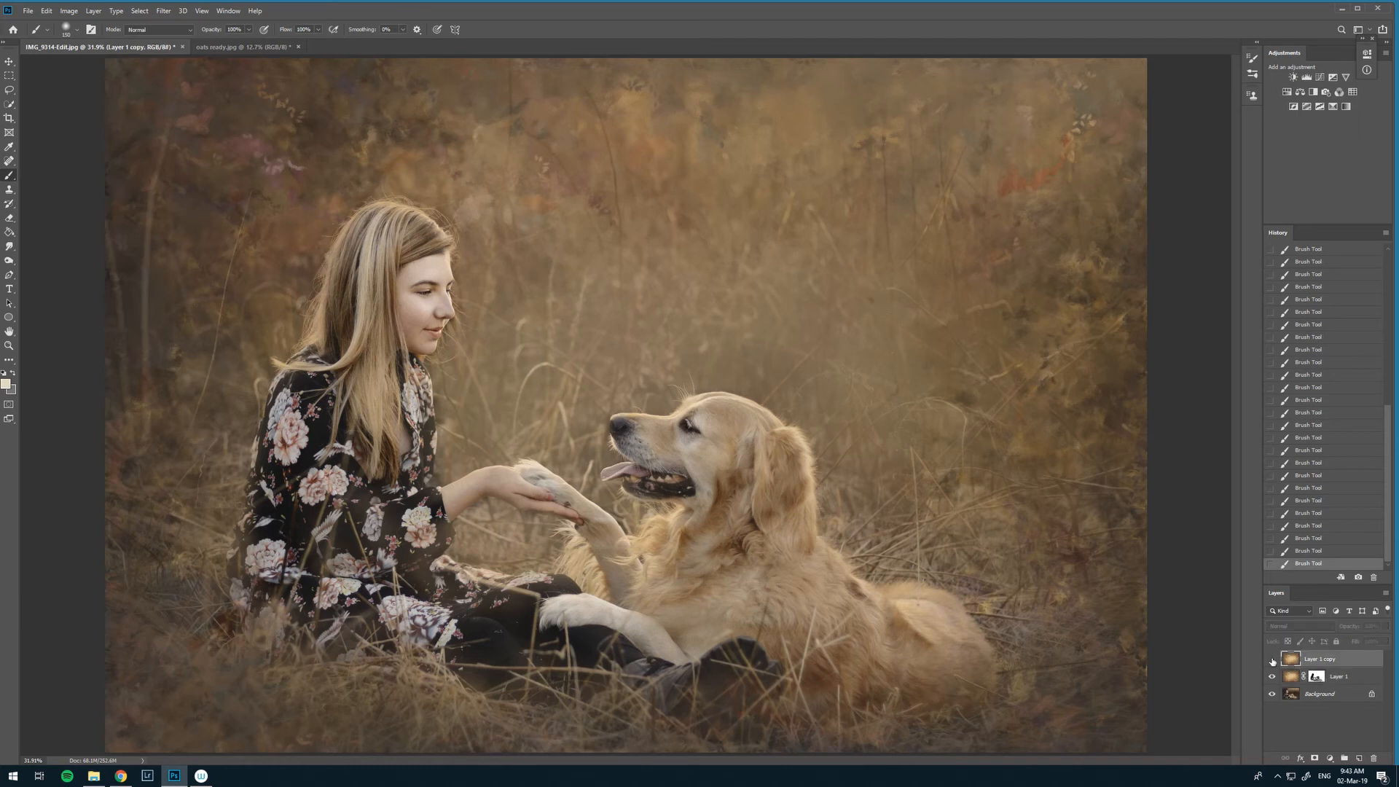
left_click(1271, 660)
left_click(1271, 659)
left_click(1273, 659)
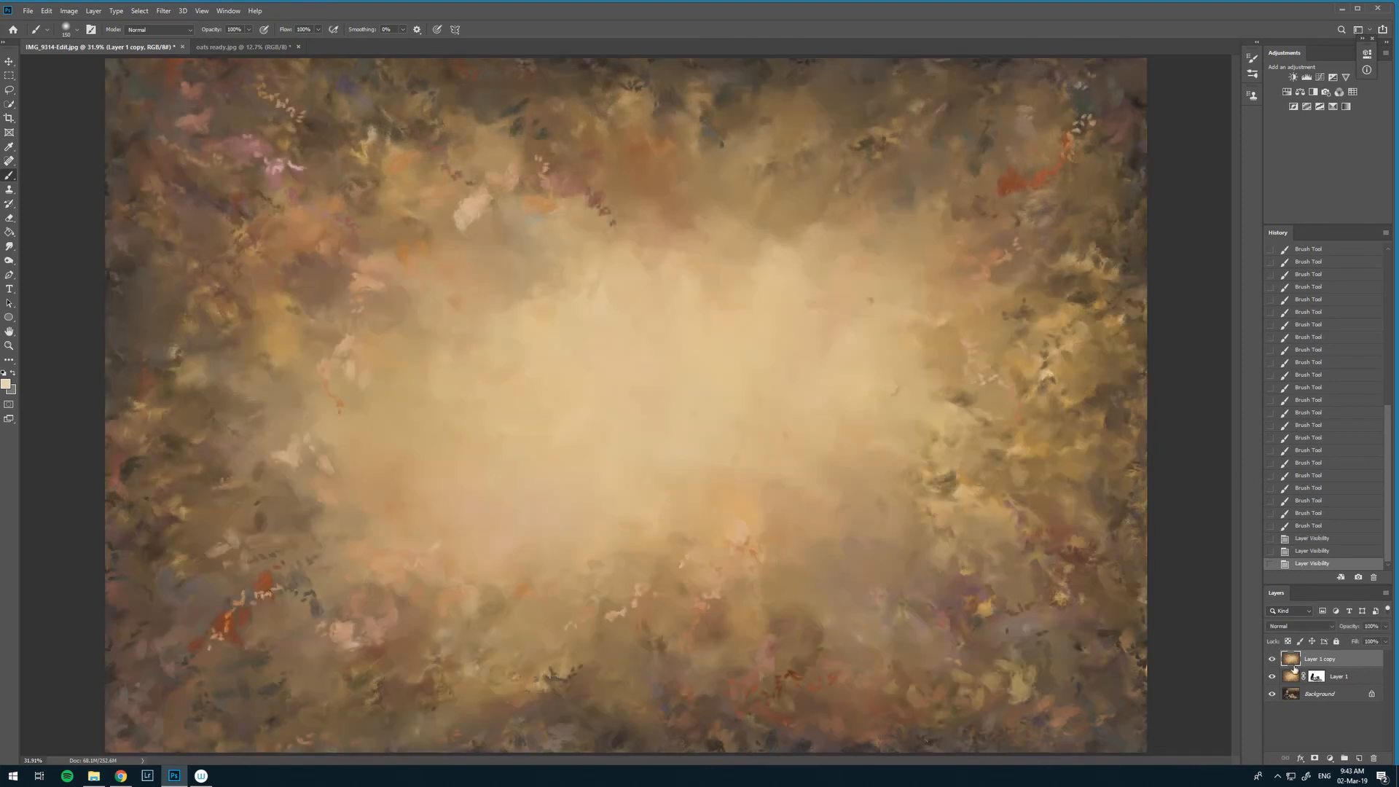
left_click(1314, 759)
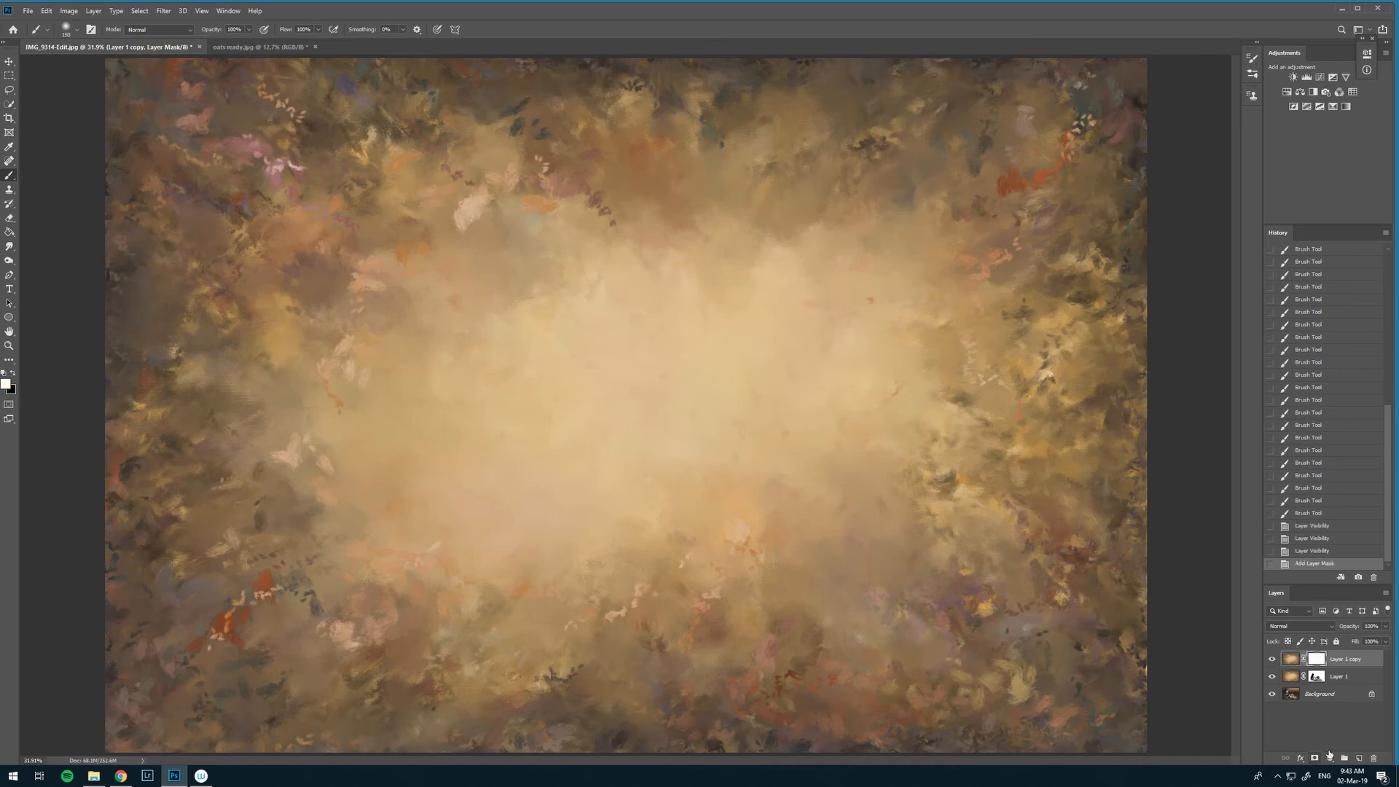
- Invert the Layer 1 copy mask in Select and Mask so it hides the whole texture
double_click(1315, 660)
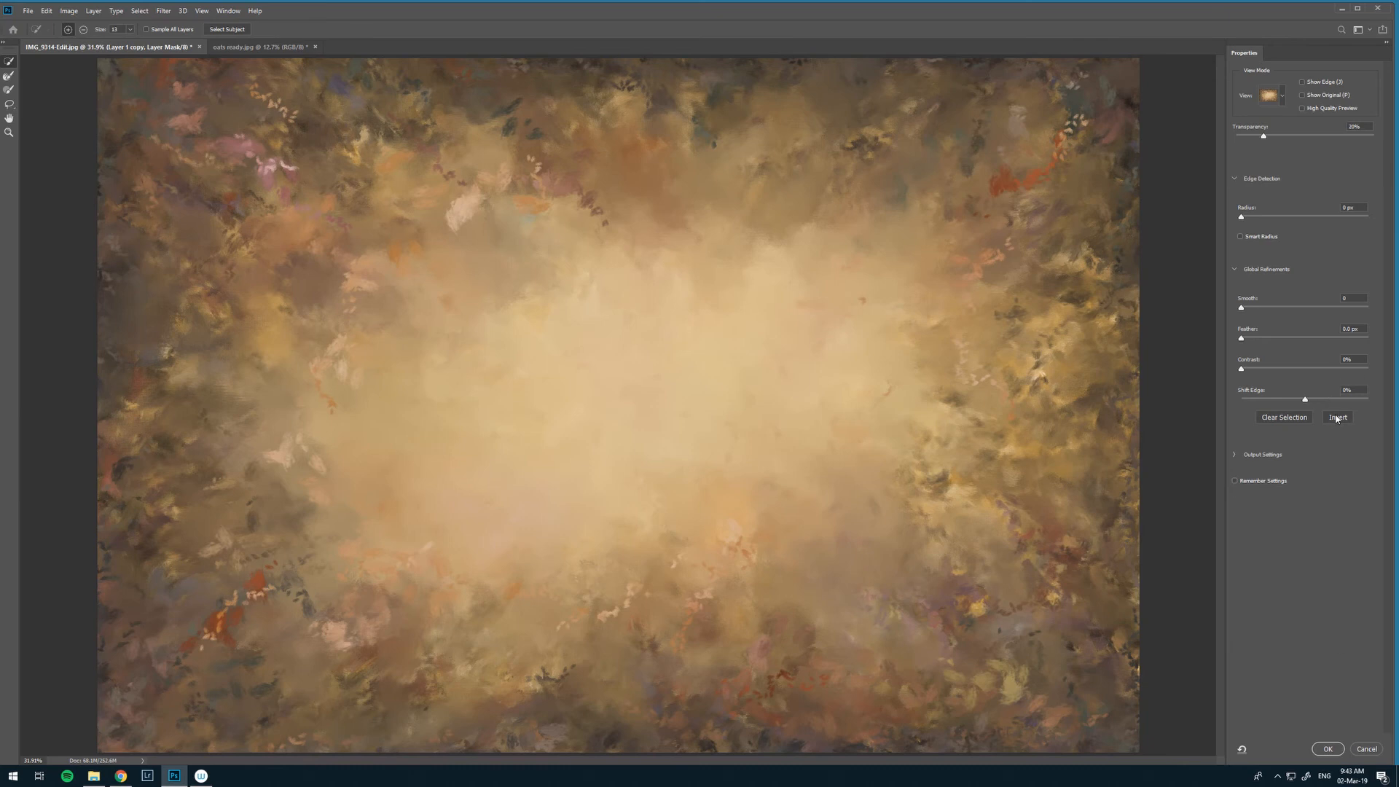
left_click(1337, 418)
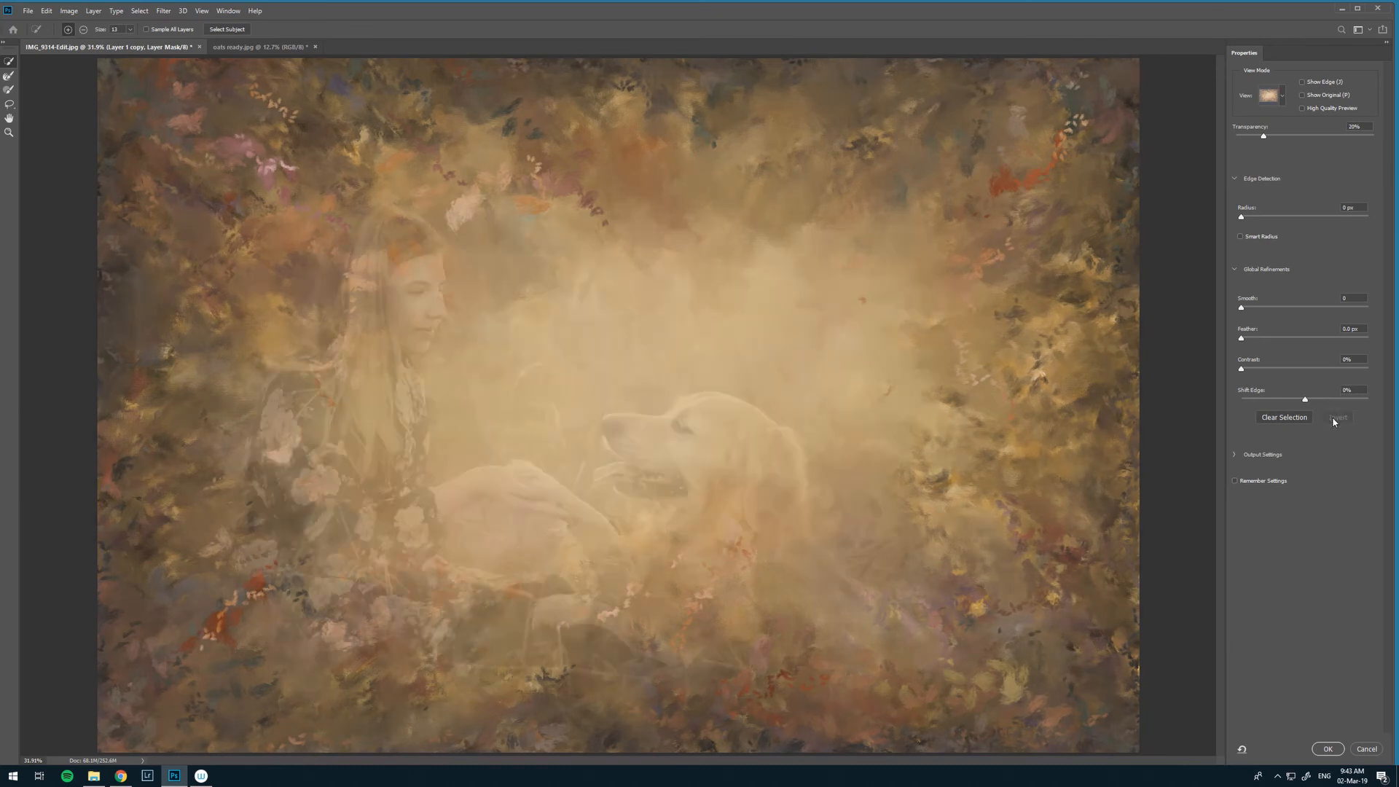
left_click(1328, 748)
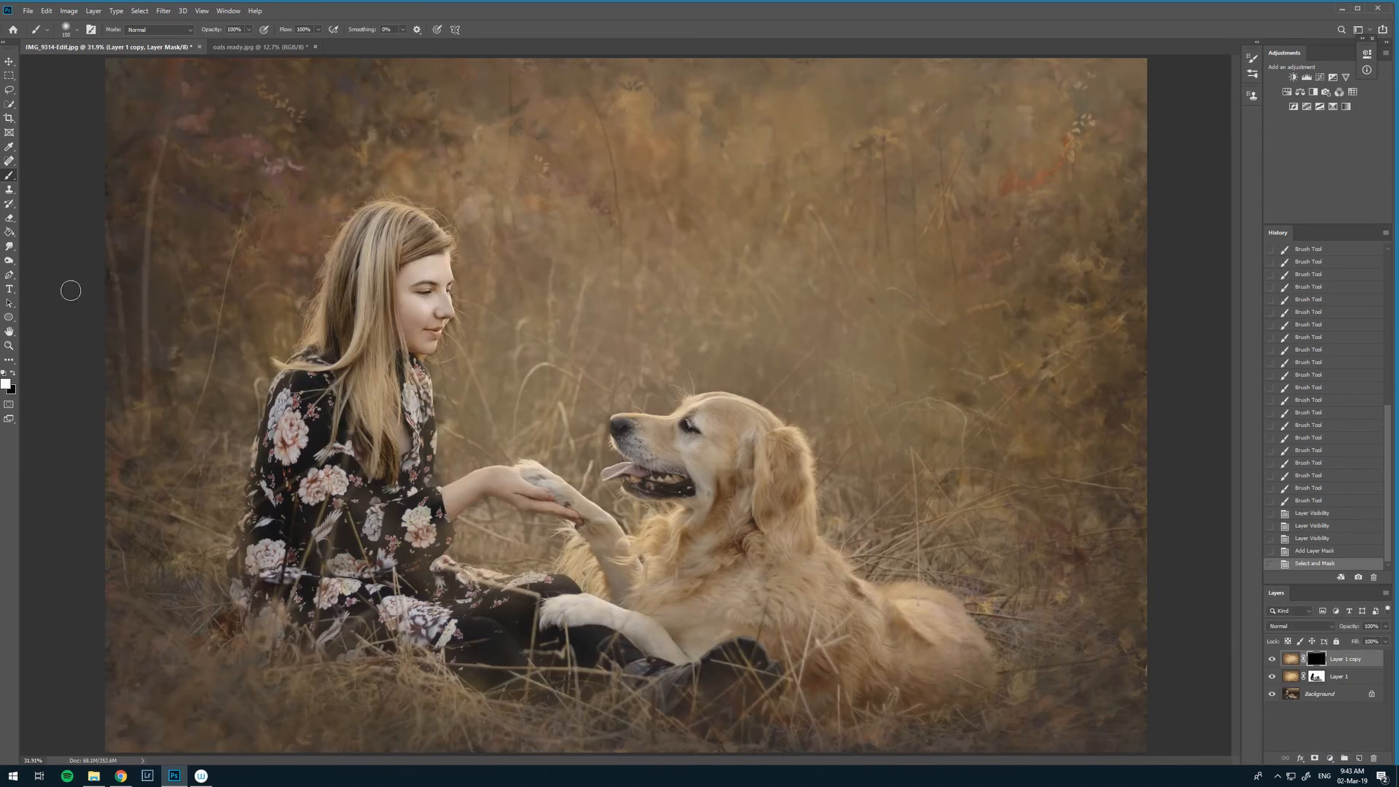
- Set the brush opacity to 46%, enlarge the brush to 1300 px and reduce its flow
left_click(248, 30)
left_click(39, 202)
key("]")
key("bracketright")
key("bracketright")
key("bracketright")
key("bracketright")
key("bracketright")
key("bracketright")
key("bracketright")
key("bracketright")
key("bracketright")
left_click(318, 31)
left_click(299, 44)
- Paint white on the Layer 1 copy mask to reveal the texture down the photo's left edge and into the lower-left corner
left_click(147, 102)
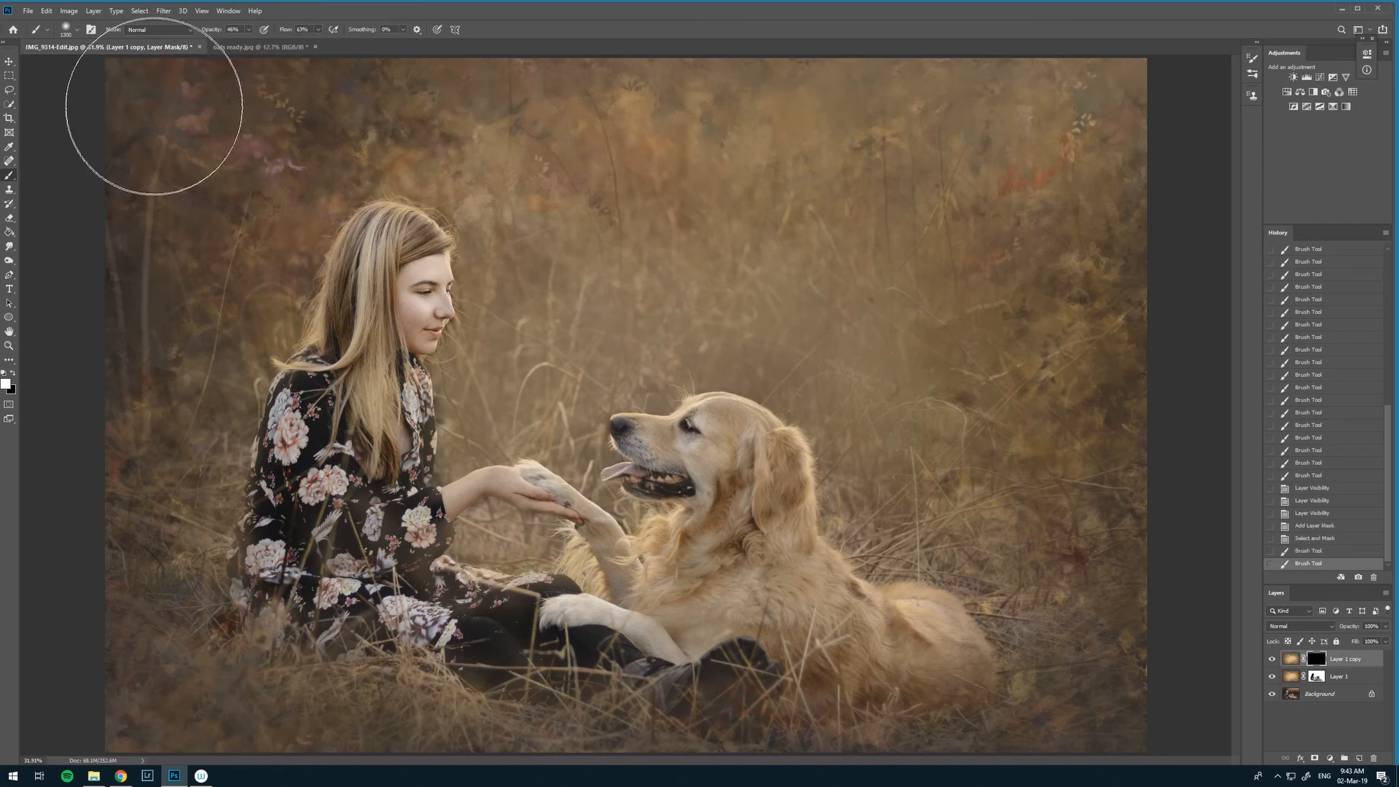
left_click(134, 121)
left_click(123, 142)
left_click(111, 220)
left_click(120, 313)
left_click(128, 355)
left_click(125, 418)
left_click(125, 459)
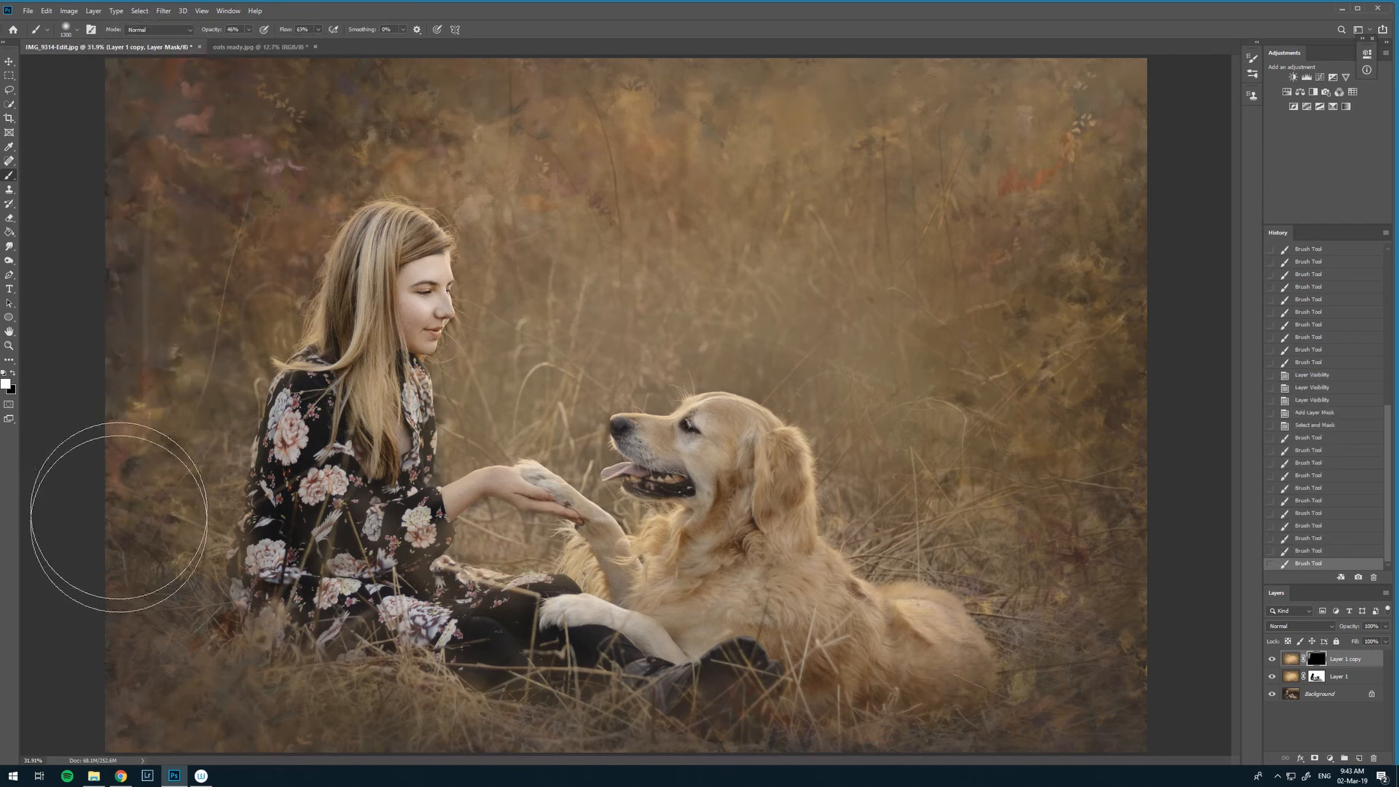
left_click(118, 526)
left_click(130, 596)
left_click(132, 674)
left_click(154, 725)
left_click(166, 726)
left_click(188, 724)
left_click(209, 722)
- Reduce the brush to 1000 px and reveal more texture along the grass at the photo's lower-left edge
key("bracketleft")
key("bracketleft")
key("bracketleft")
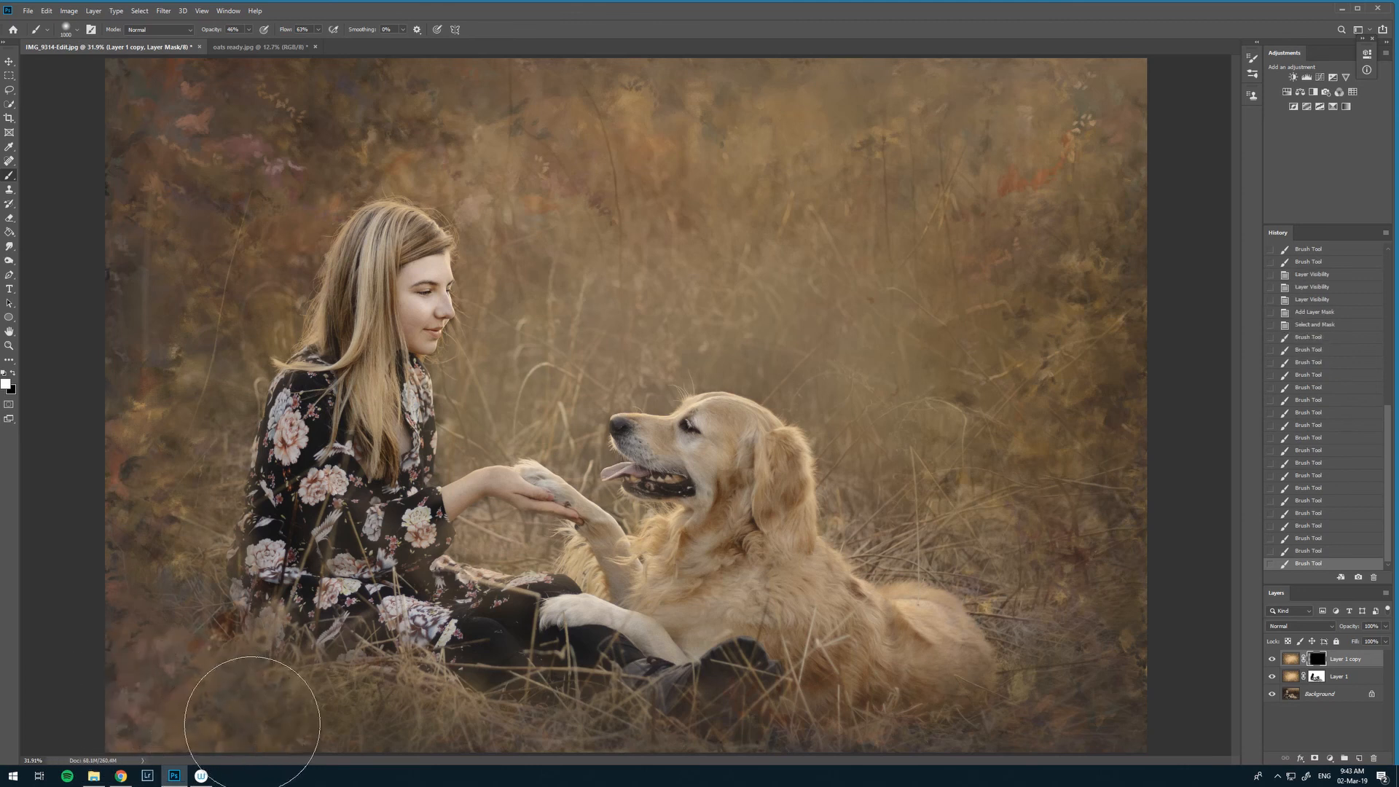
left_click(379, 751)
left_click(320, 737)
left_click(256, 728)
left_click(195, 716)
left_click(102, 659)
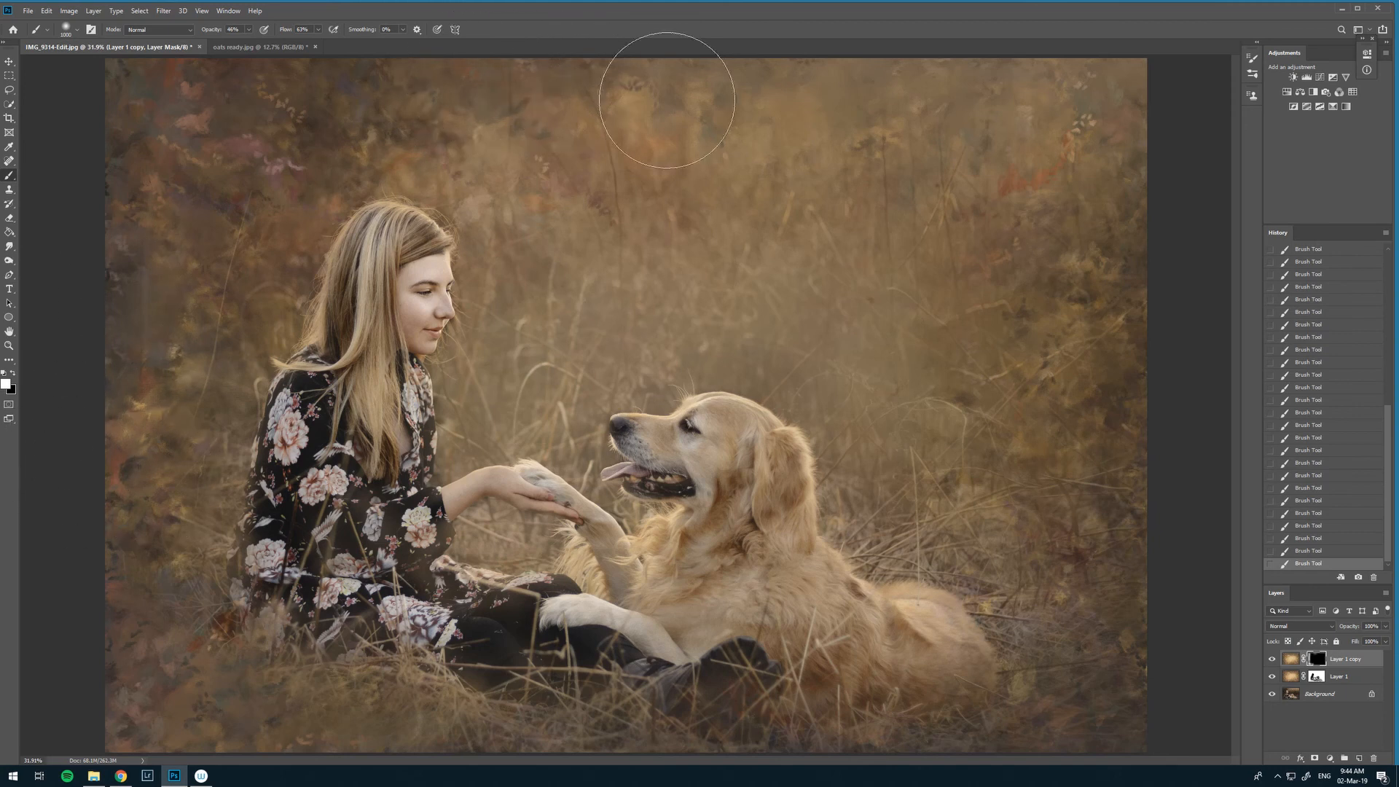
- Reveal the texture down the photo's right edge, reducing the brush to 700 px for the area behind the dog
mouse_move(1129, 104)
left_mouse_down()
mouse_move(1101, 168)
mouse_move(1113, 387)
mouse_move(1148, 488)
mouse_move(1132, 692)
mouse_move(1100, 753)
mouse_move(969, 722)
mouse_move(996, 728)
left_mouse_up()
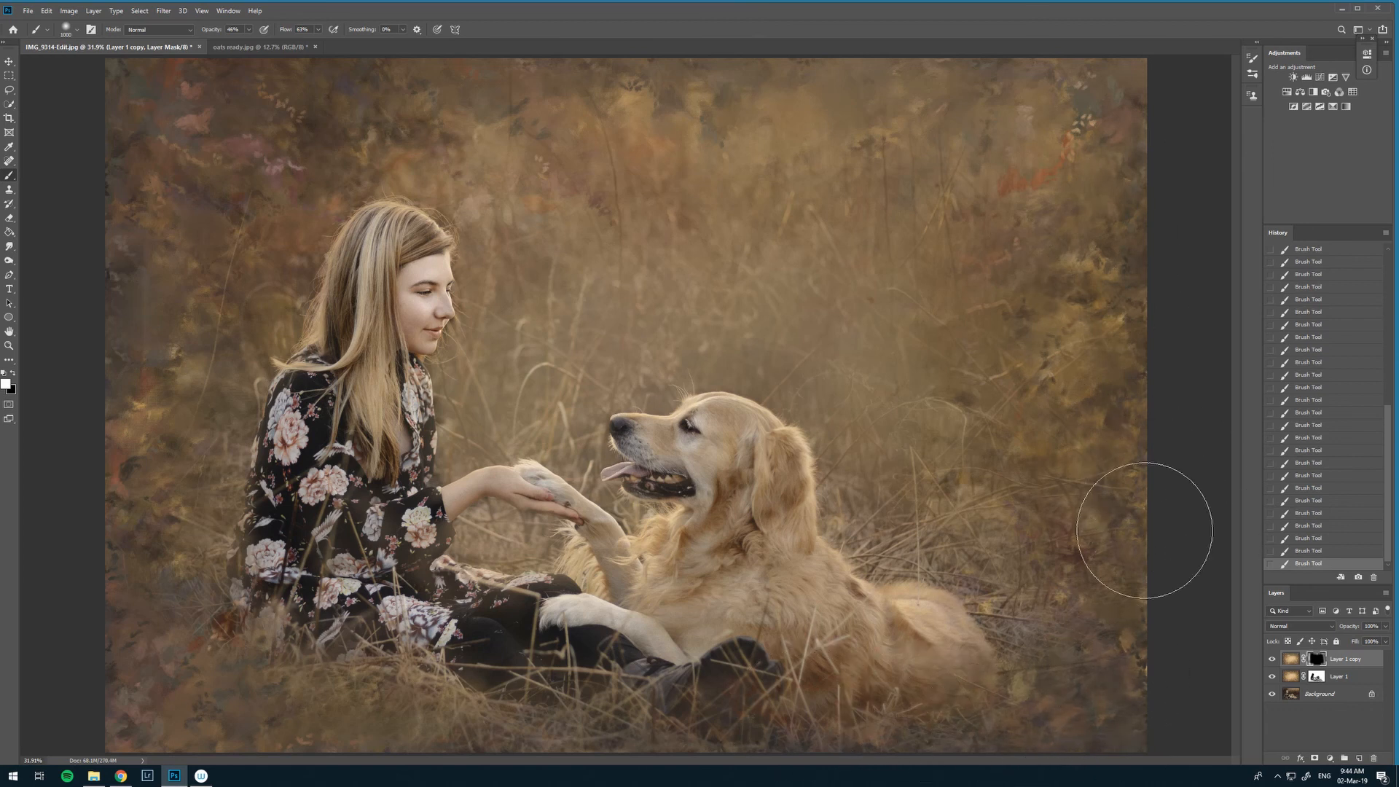
key("bracketleft")
key("bracketleft")
key("bracketleft")
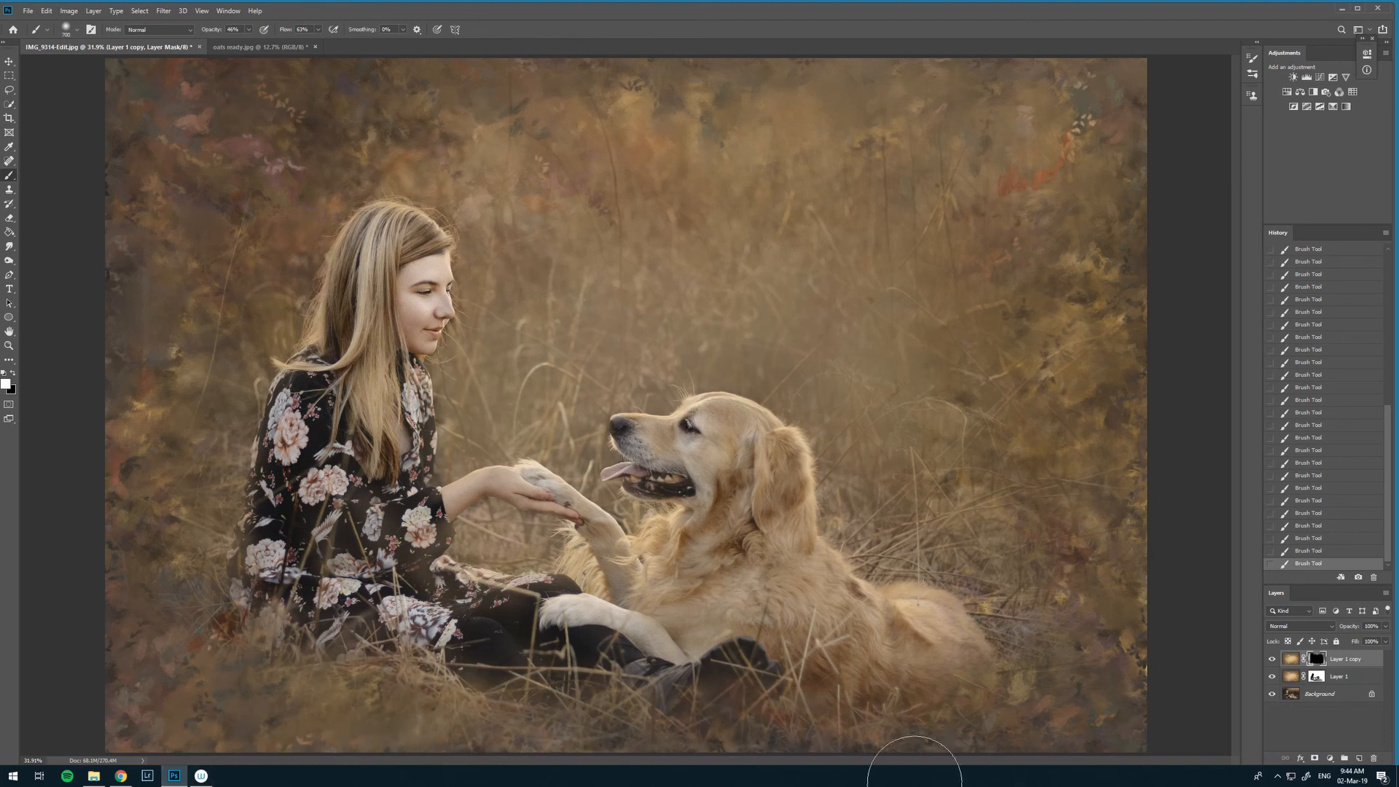
mouse_move(1027, 453)
left_mouse_down()
mouse_move(1061, 407)
mouse_move(1074, 573)
left_mouse_up()
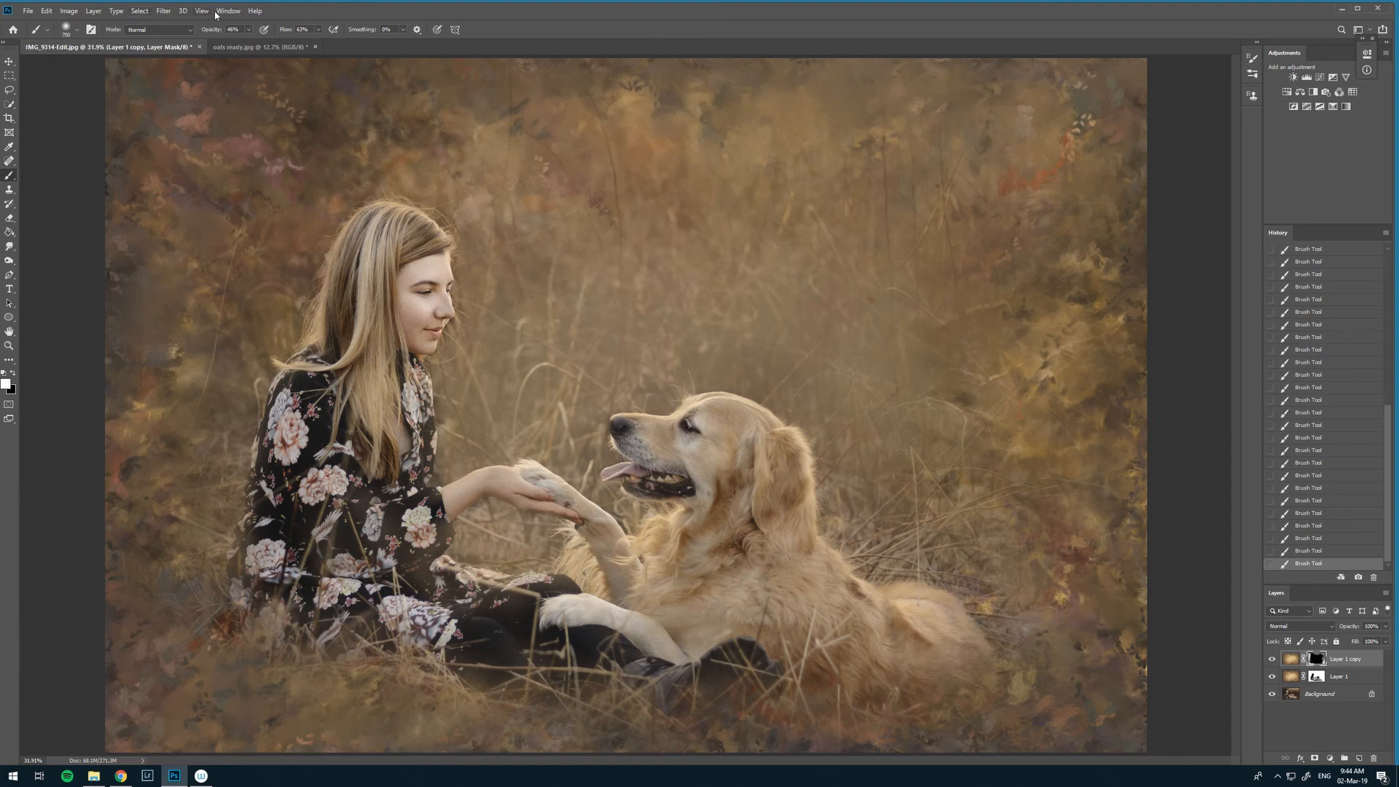
- Set the brush opacity to 6% and lower the opacity of Layer 1 copy
left_click(249, 29)
key("]")
key("]")
key("bracketleft")
key("bracketleft")
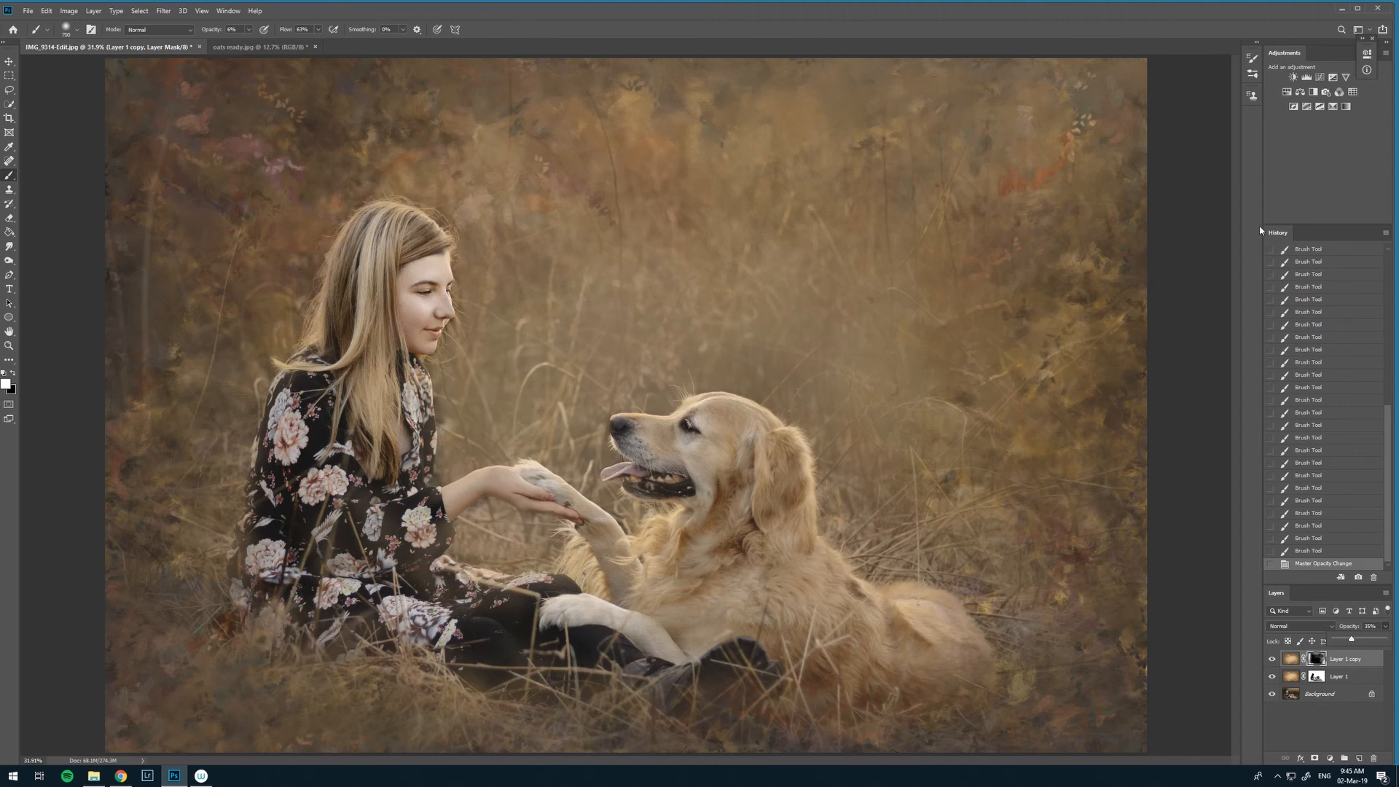
- Flatten the portrait and its texture layers into a single background layer
left_click(93, 11)
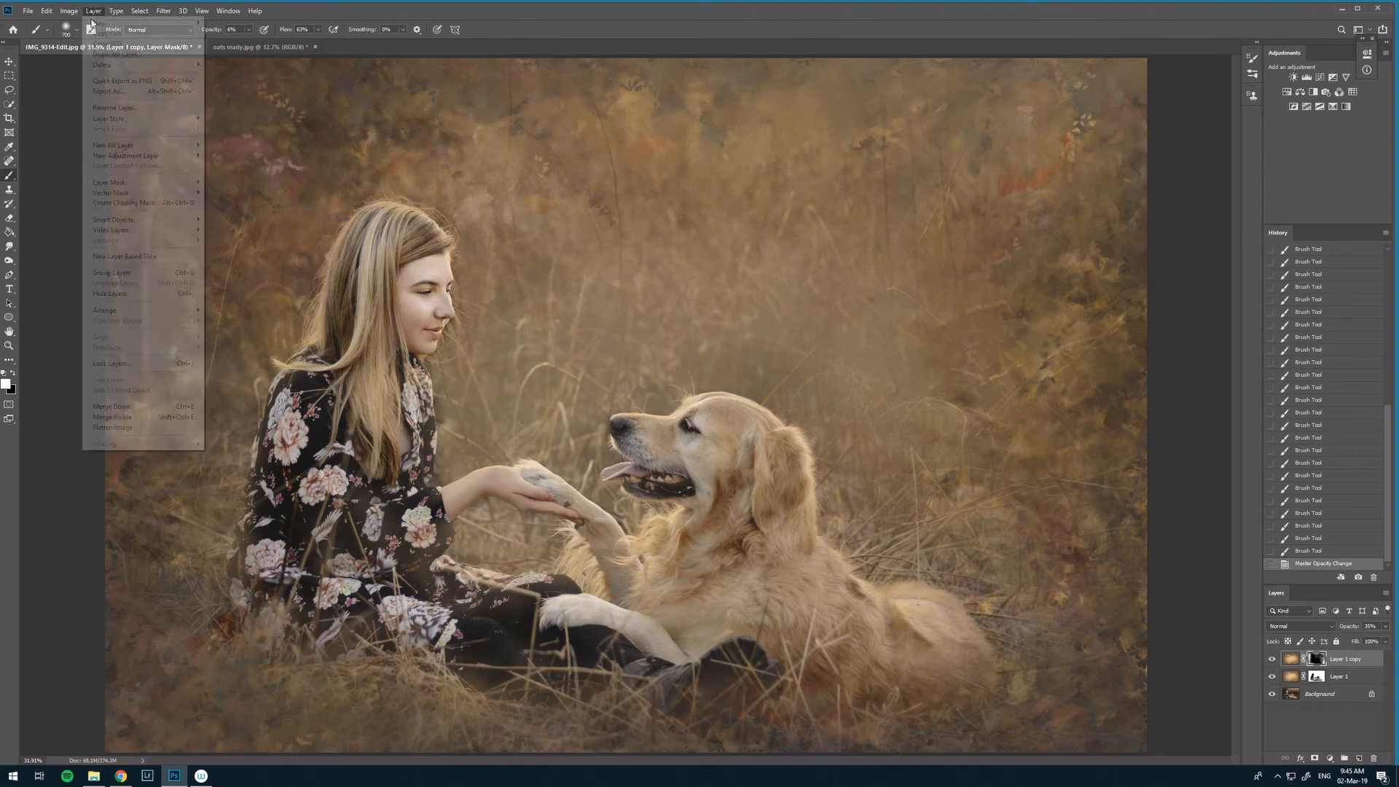
left_click(143, 428)
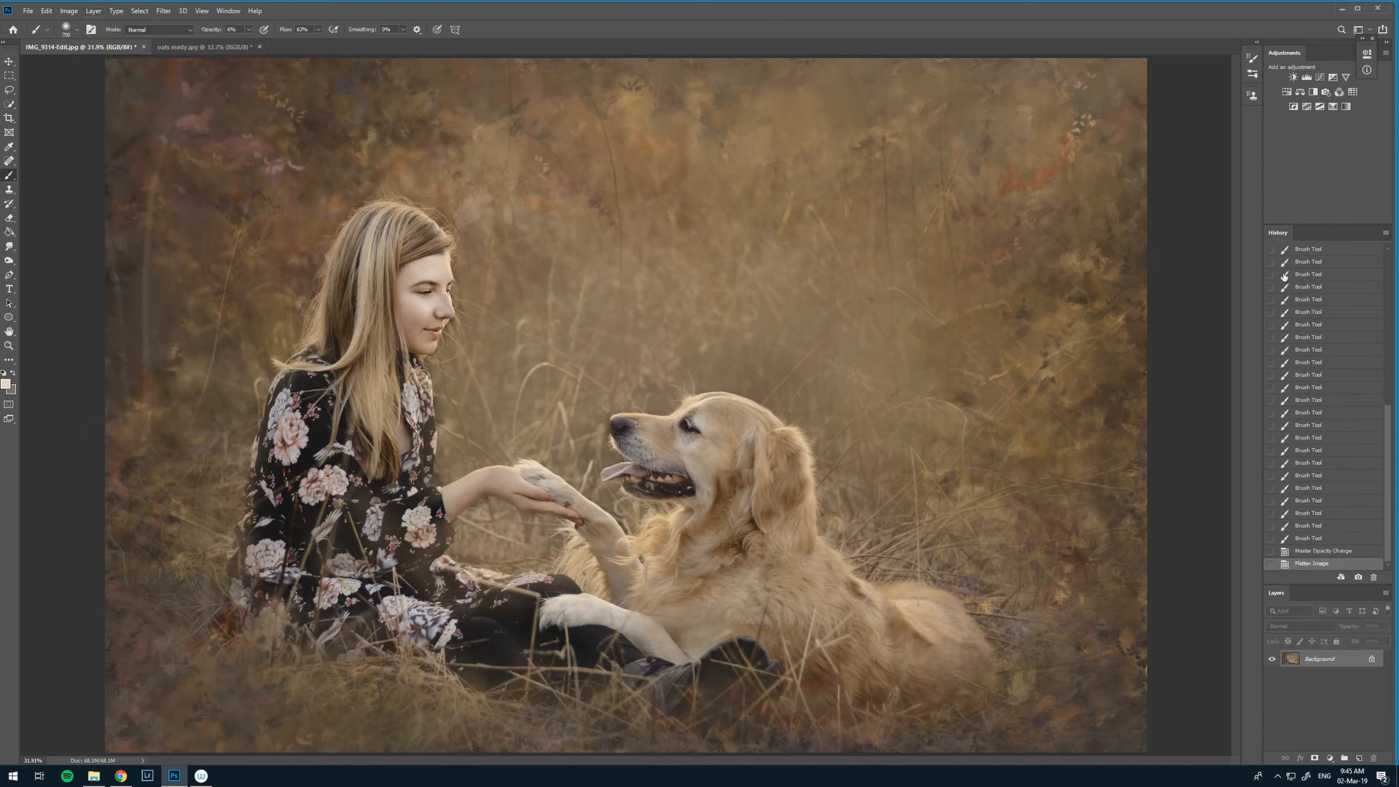